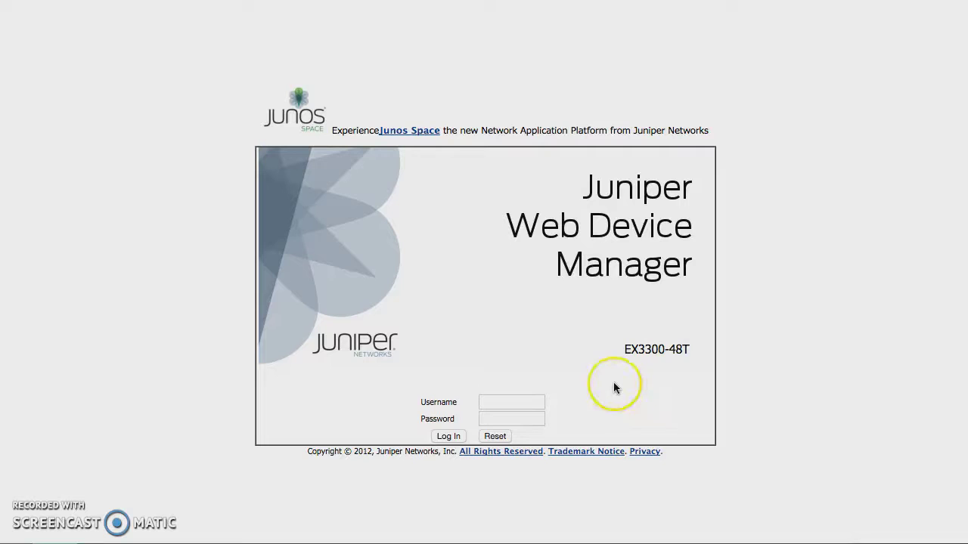
- Log in to the EX3300-48T switch with the administrator username and password
left_click(499, 403)
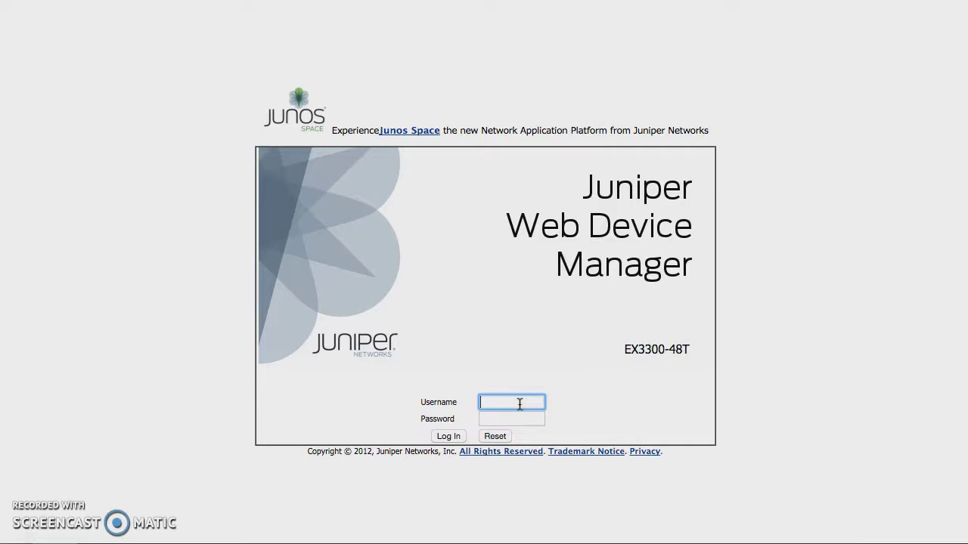
key("Tab")
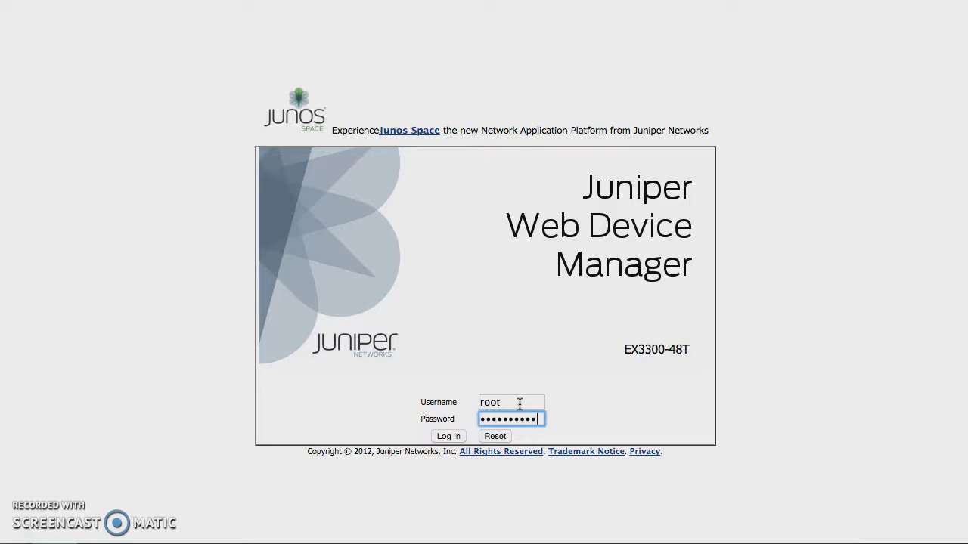
left_click(449, 436)
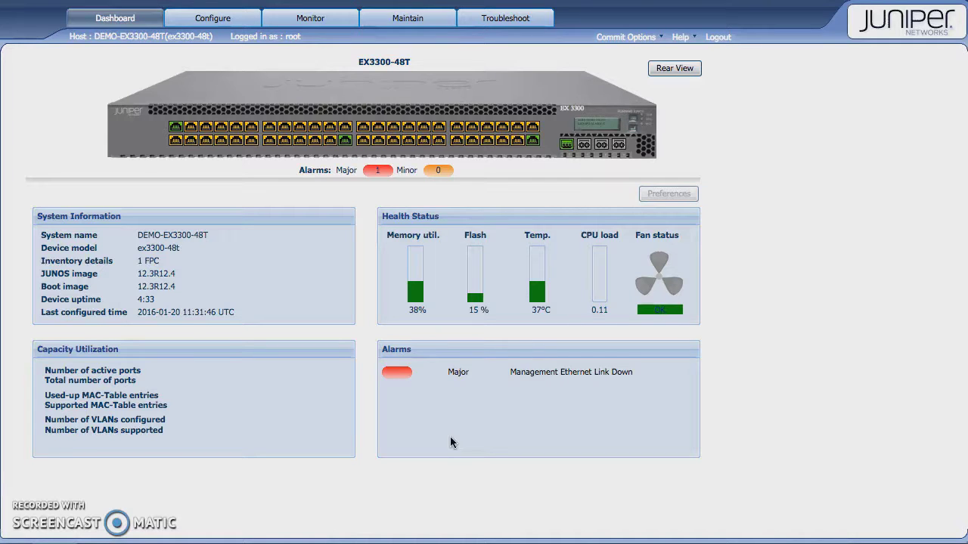
- Inspect the switch's rear and front panel views and port and flash details, then go to Monitor
left_click(673, 70)
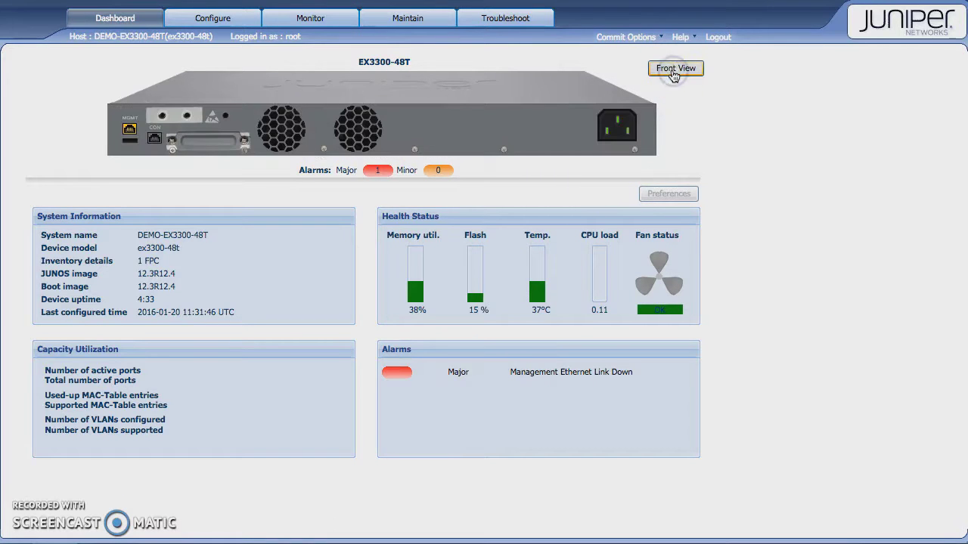
left_click(674, 70)
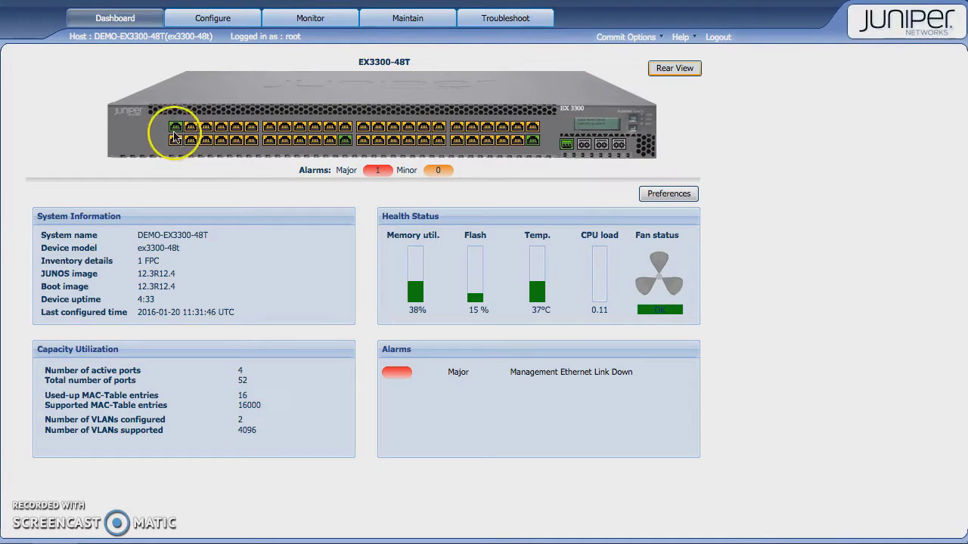
mouse_move(174, 131)
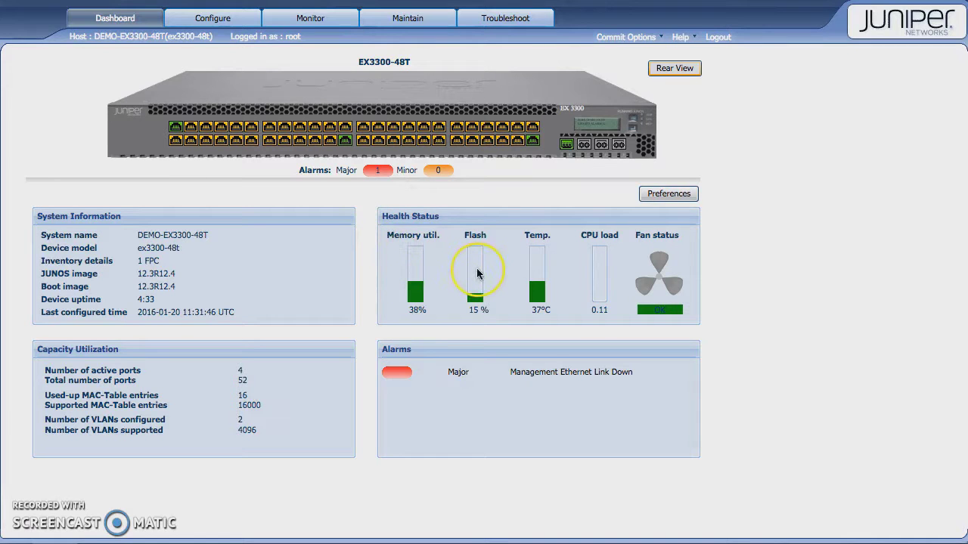
mouse_move(477, 274)
left_click(310, 19)
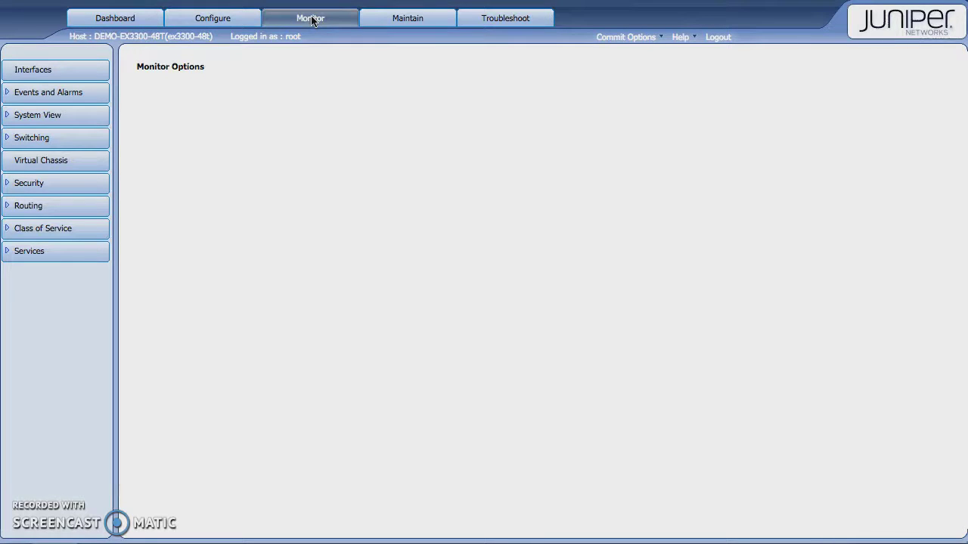
- Open Interfaces port monitoring and select ge-0/0/23.0 in the port table
left_click(36, 70)
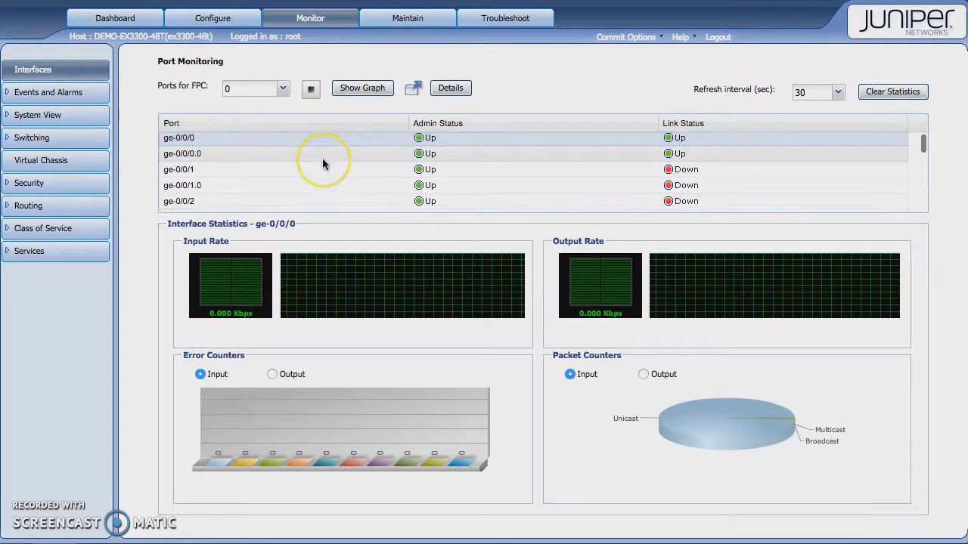
scroll(322, 160, "down", 8)
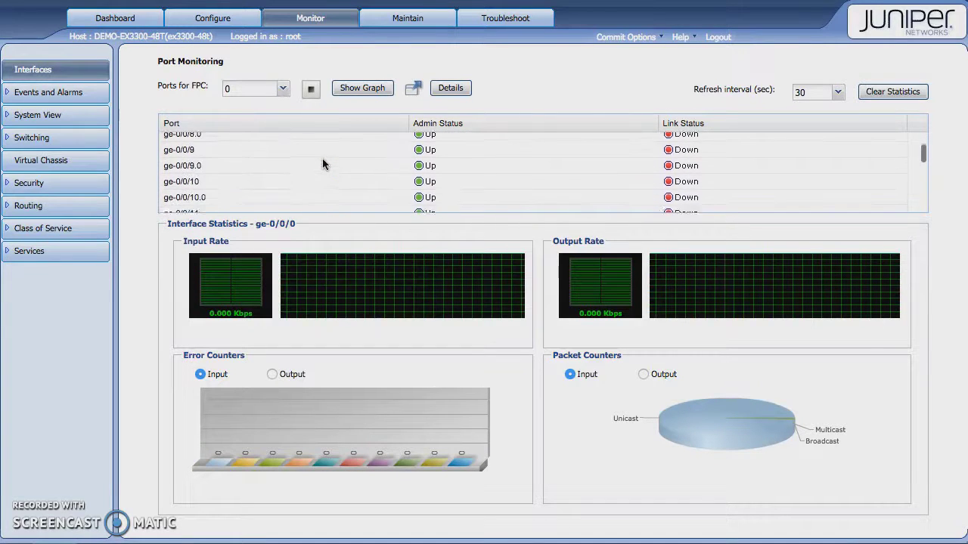
scroll(322, 160, "down", 10)
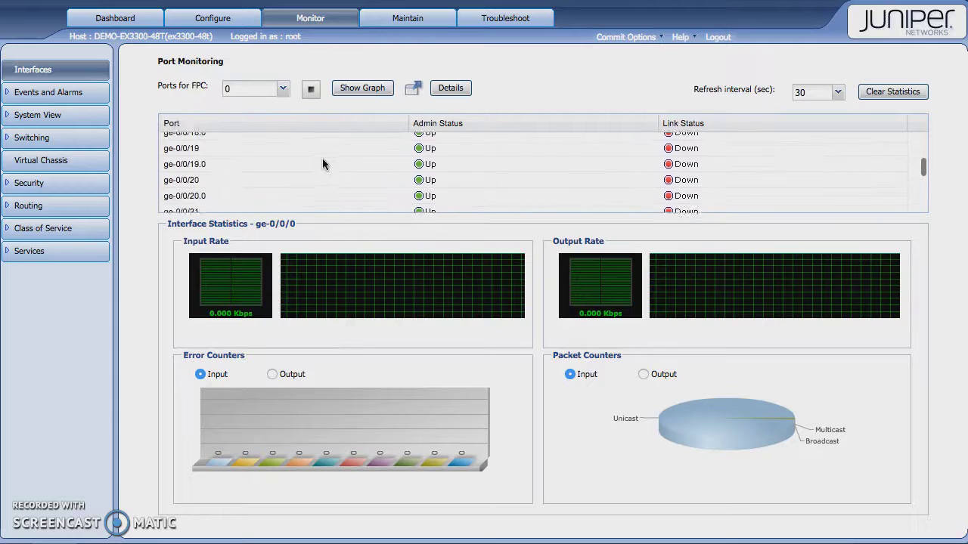
scroll(322, 164, "down", 4)
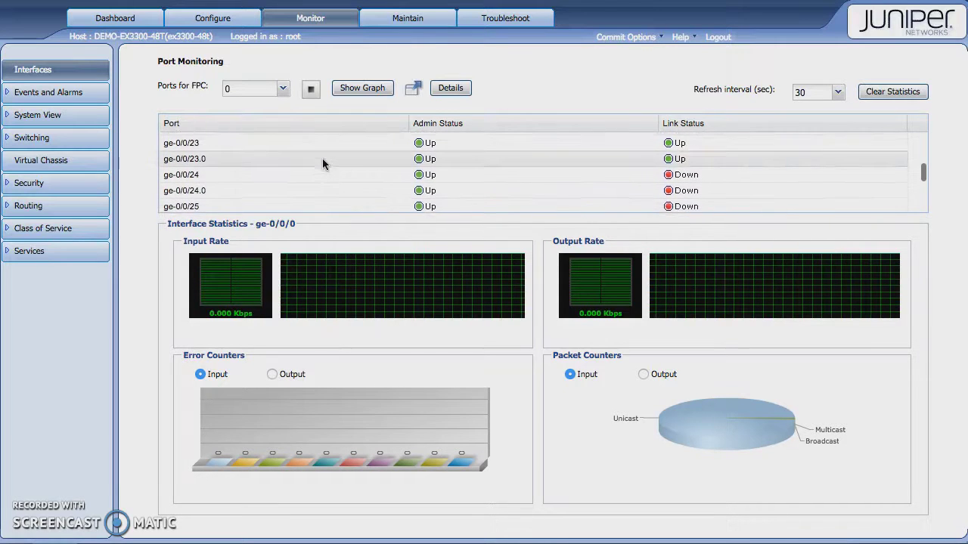
scroll(323, 164, "up", 2)
left_click(211, 182)
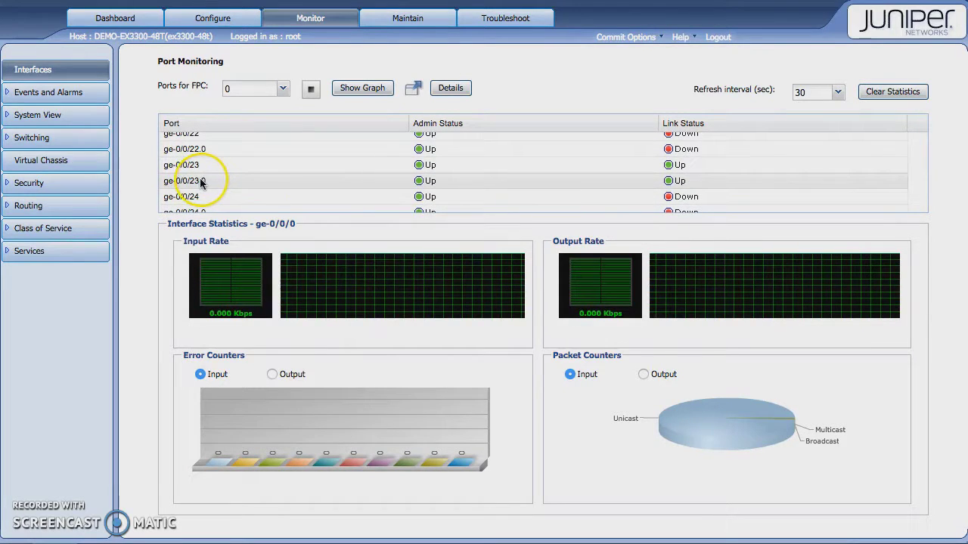
left_click(205, 182)
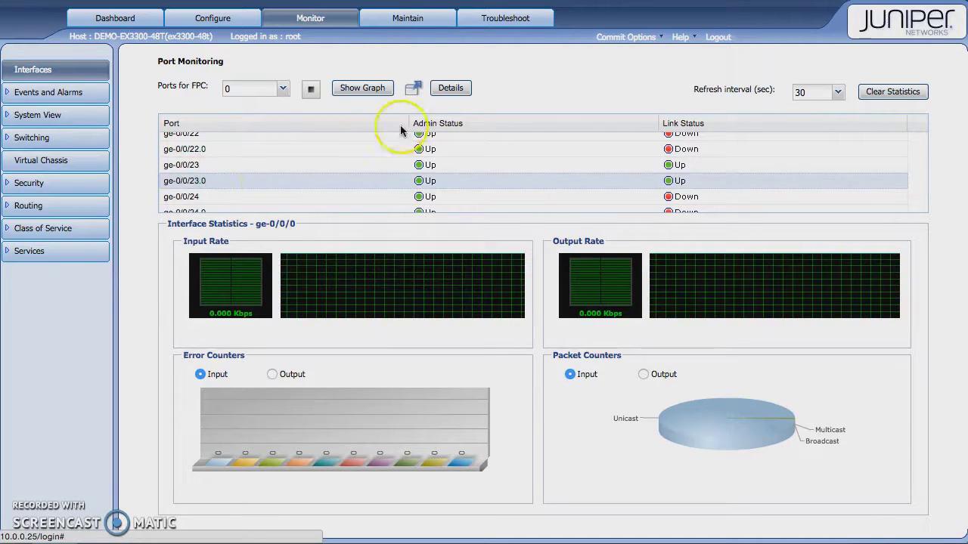
left_click(451, 87)
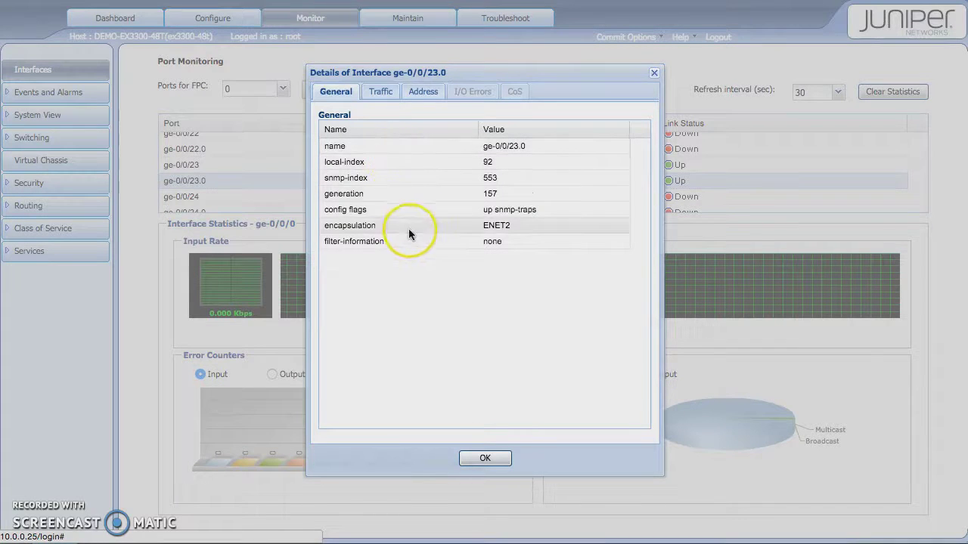
left_click(380, 91)
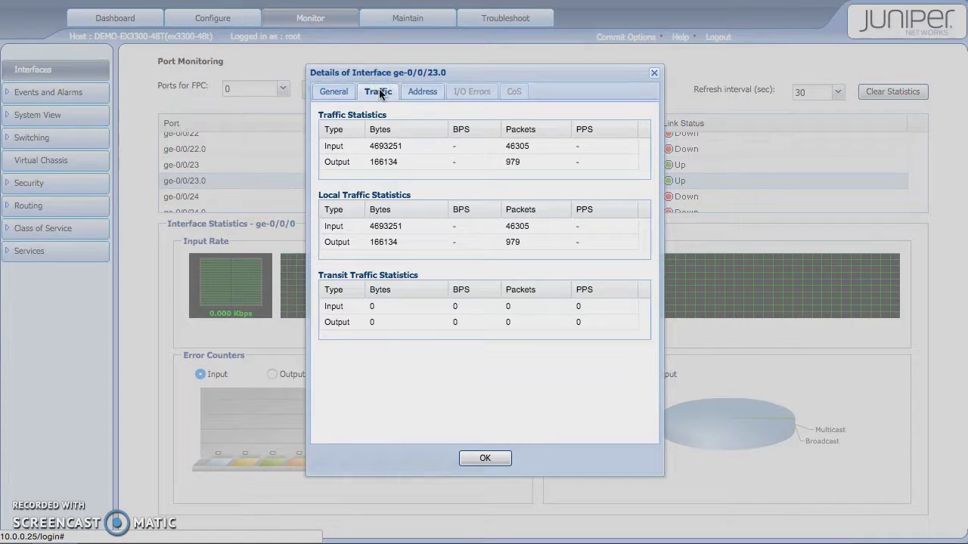
left_click(420, 92)
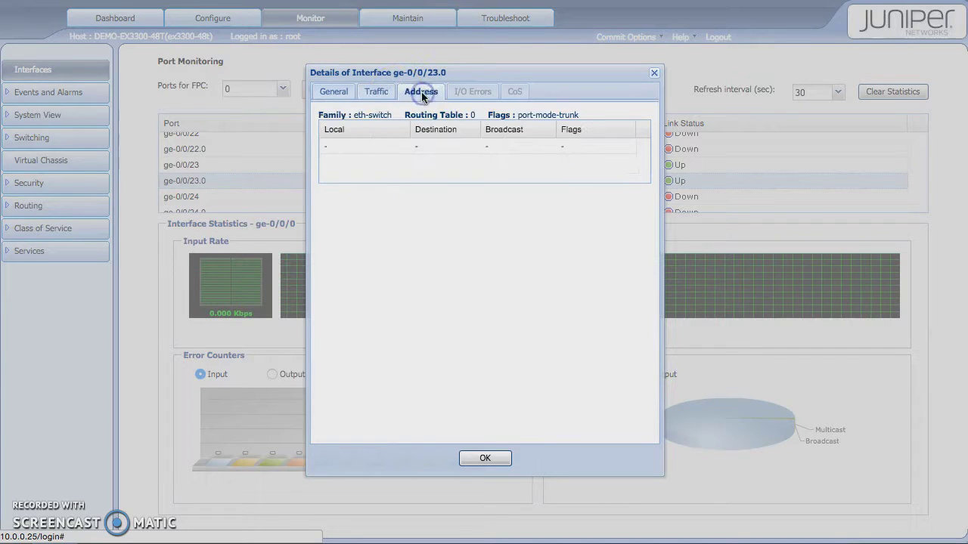
left_click(388, 95)
left_click(485, 458)
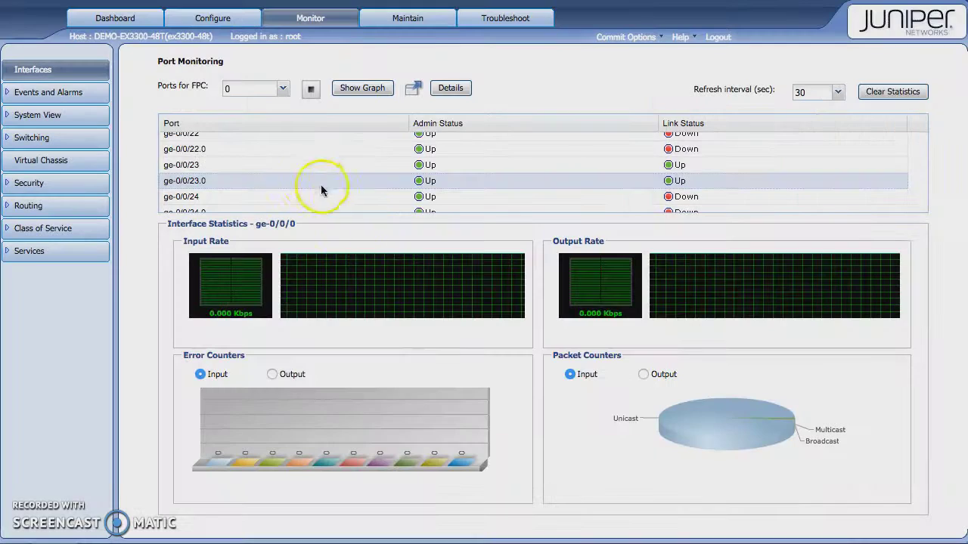
- Review System Information, Chassis Information and Process Details under System View
left_click(6, 118)
left_click(100, 137)
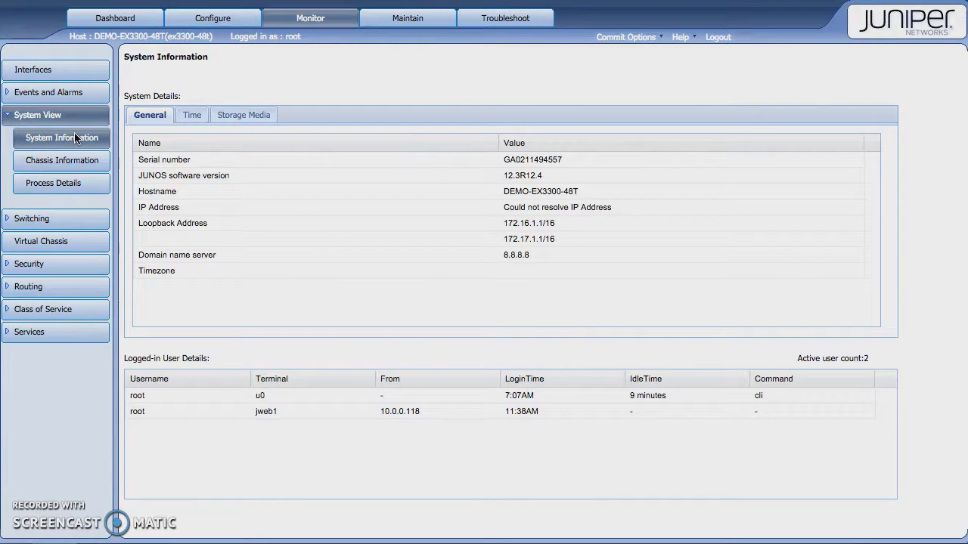
left_click(70, 161)
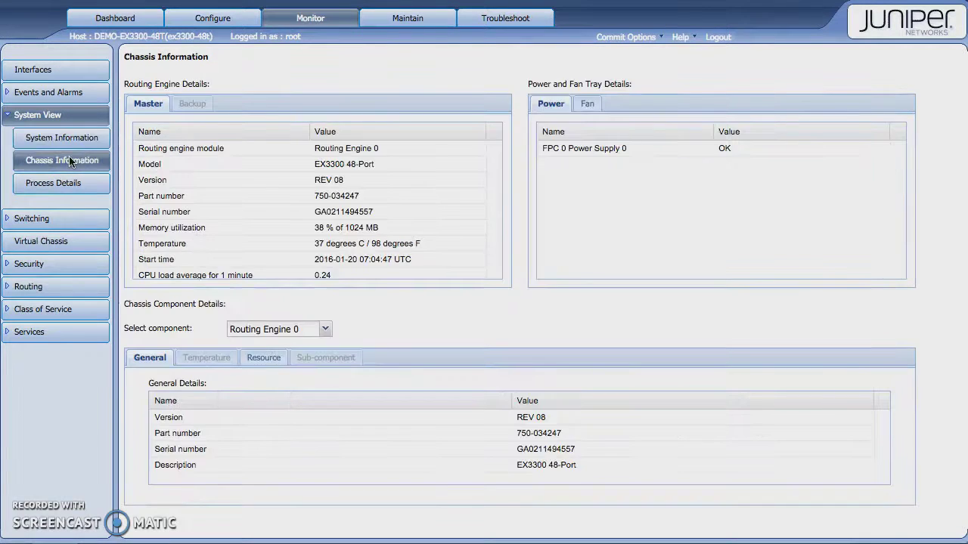
left_click(67, 186)
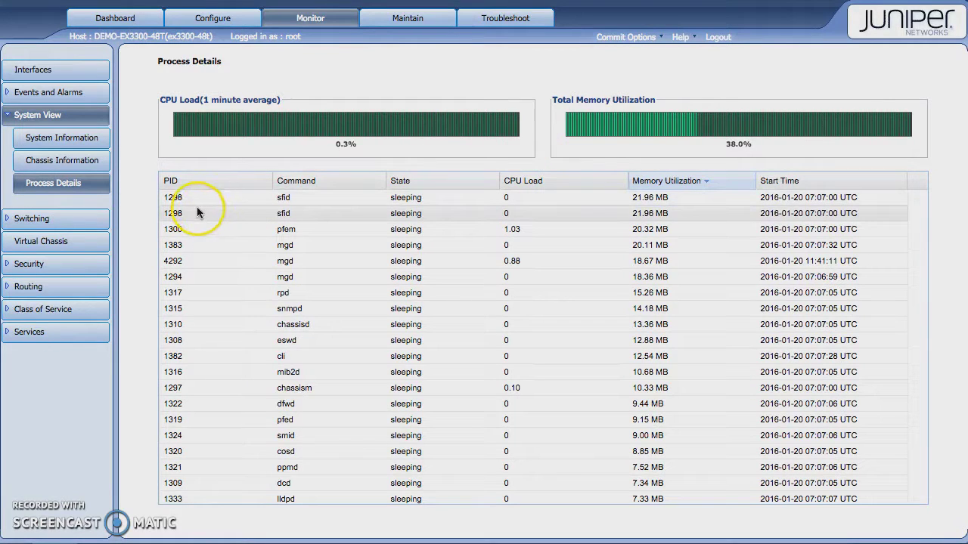
- Check the Ethernet switching table, Spanning Tree status and Virtual Chassis monitoring
left_click(6, 219)
left_click(64, 162)
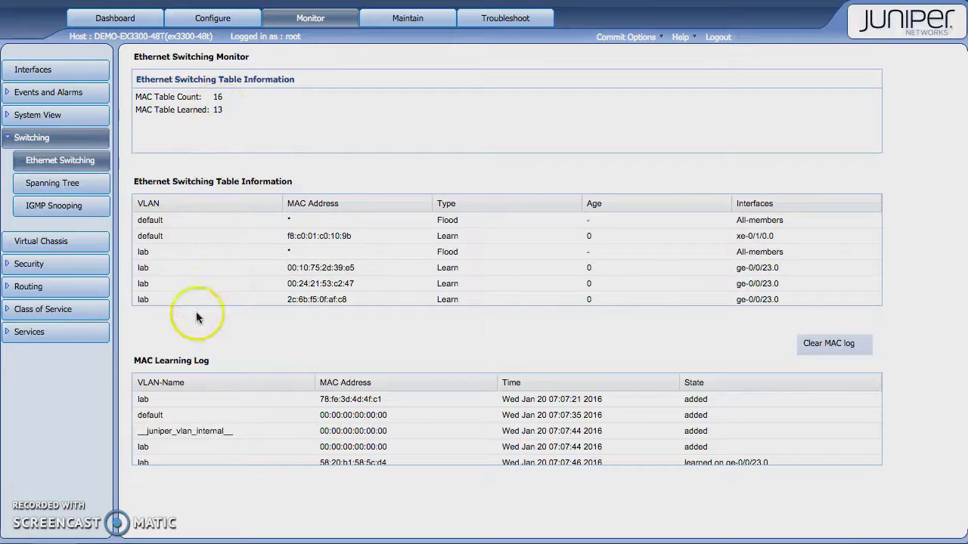
left_click(80, 187)
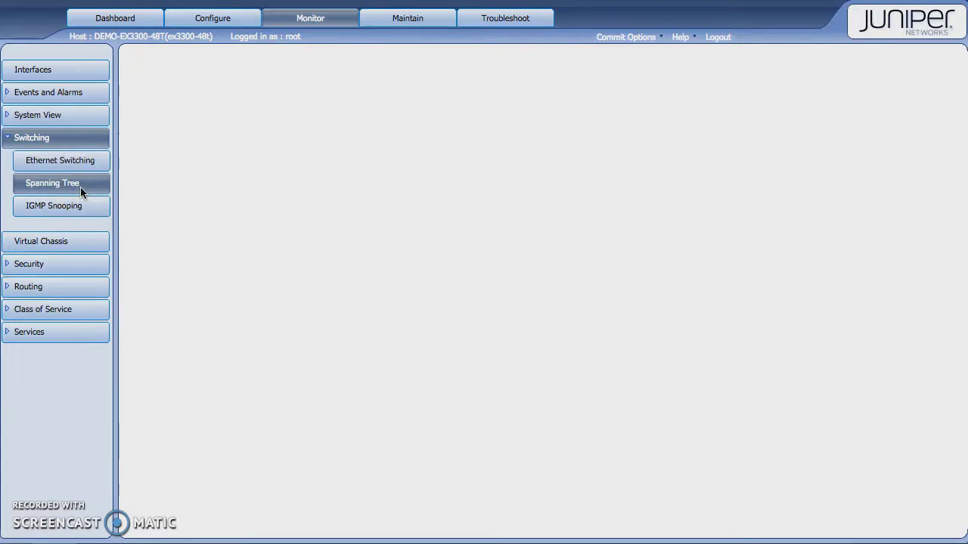
left_click(34, 243)
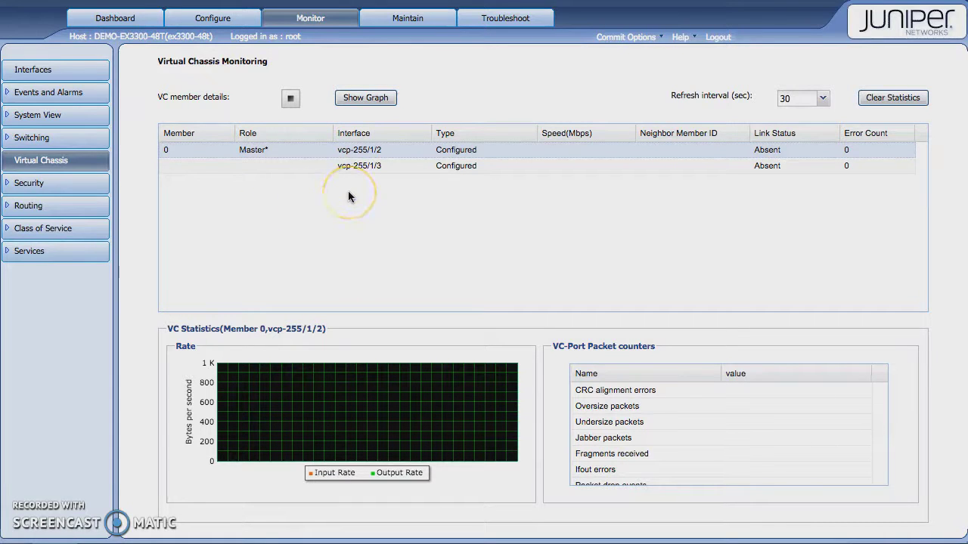
- View route information, then the Services DHCP monitoring page reporting DHCP not configured
left_click(28, 206)
left_click(80, 229)
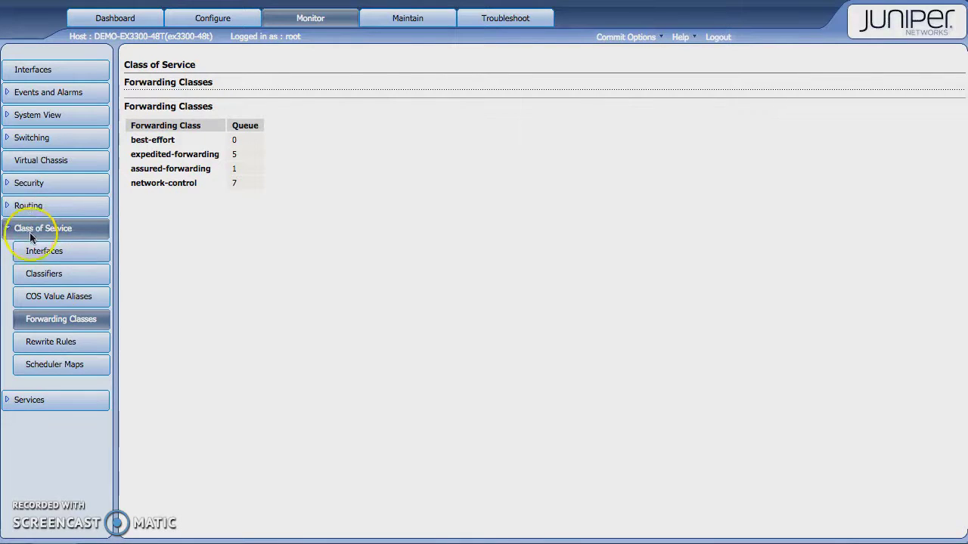
left_click(16, 402)
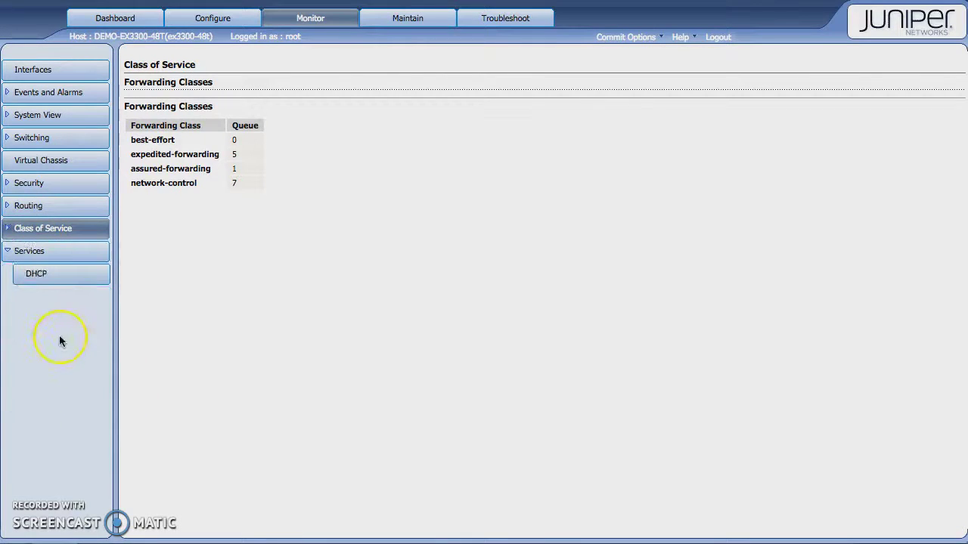
left_click(36, 275)
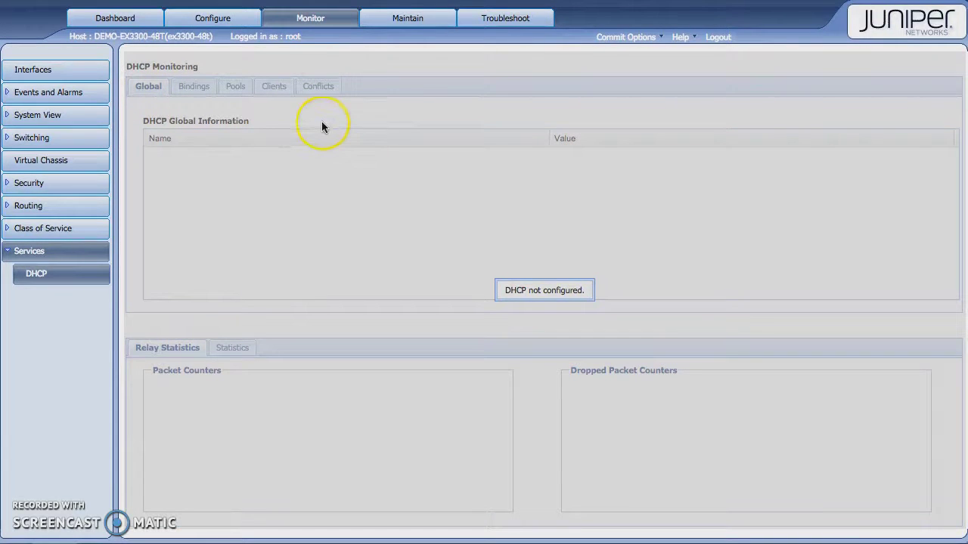
- Open the Port Configuration list under Configure > Interfaces
left_click(215, 19)
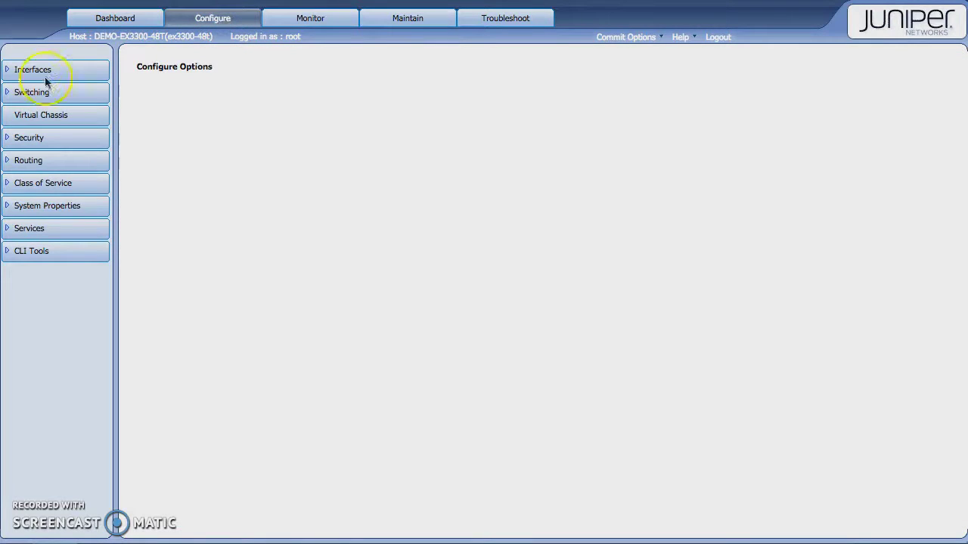
left_click(15, 70)
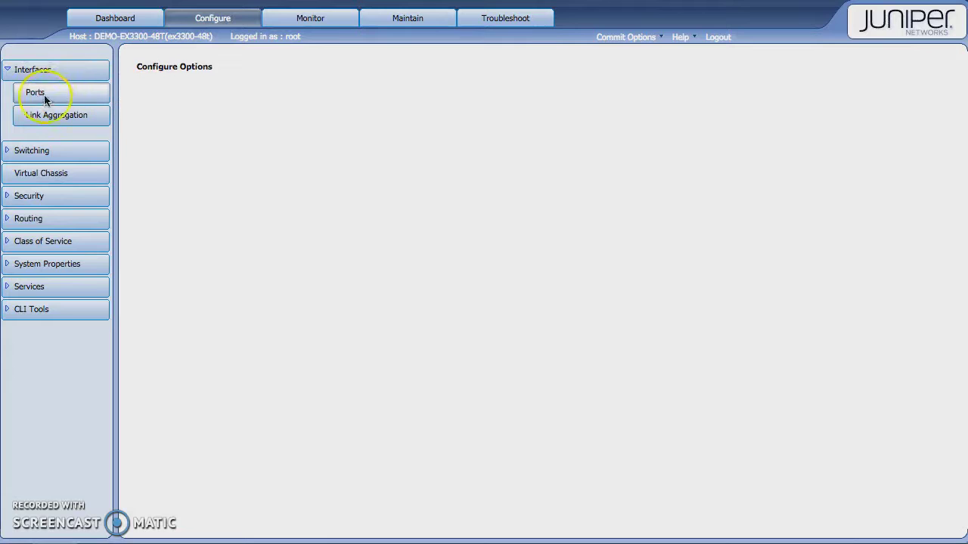
left_click(39, 95)
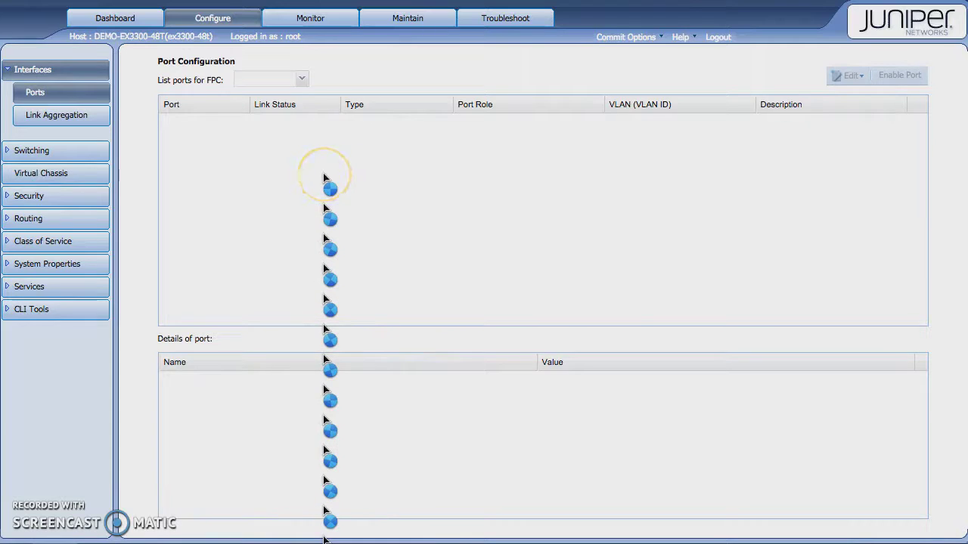
- Select port ge-0/0/5 and choose Edit > VLAN Options
left_click(258, 202)
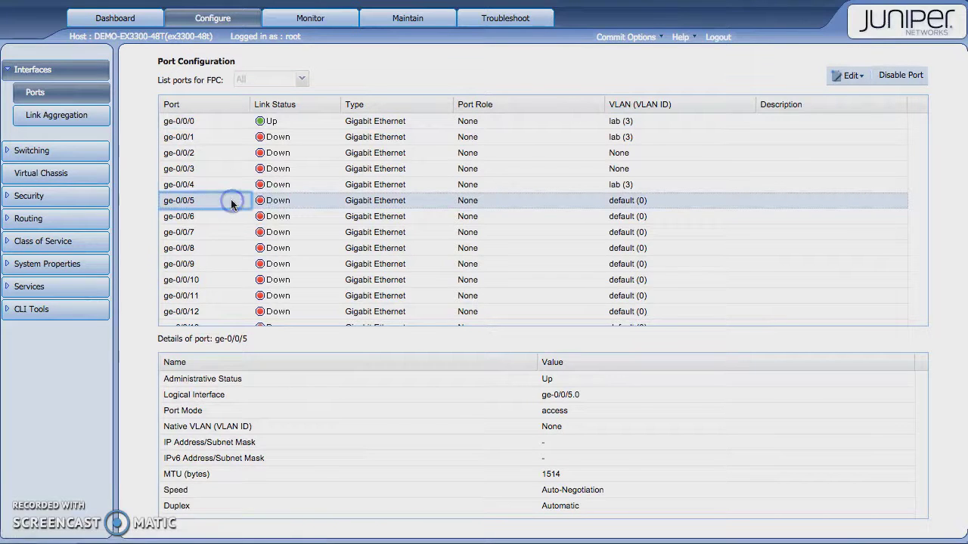
left_click(849, 77)
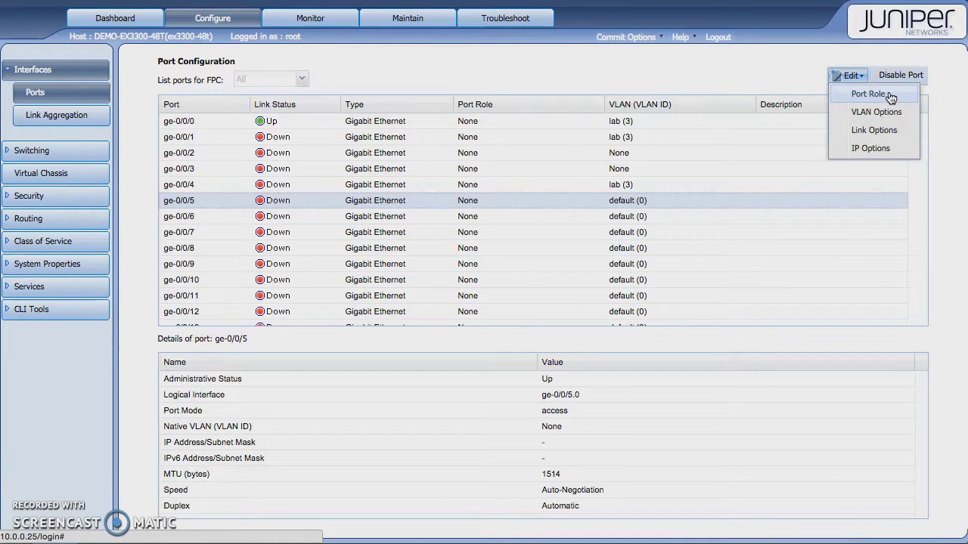
left_click(892, 115)
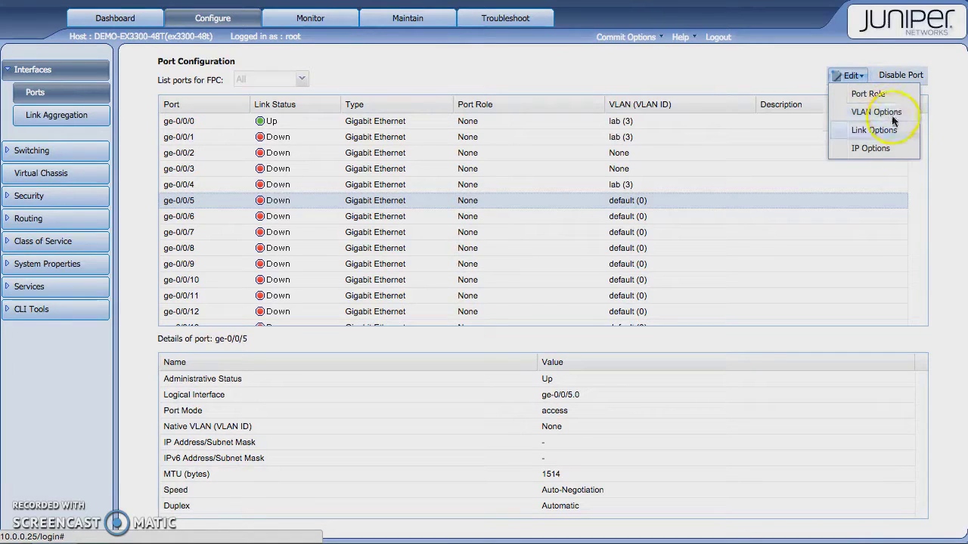
- Keep ge-0/0/5 in access mode, set its VLAN member to lab, and confirm
left_click(892, 118)
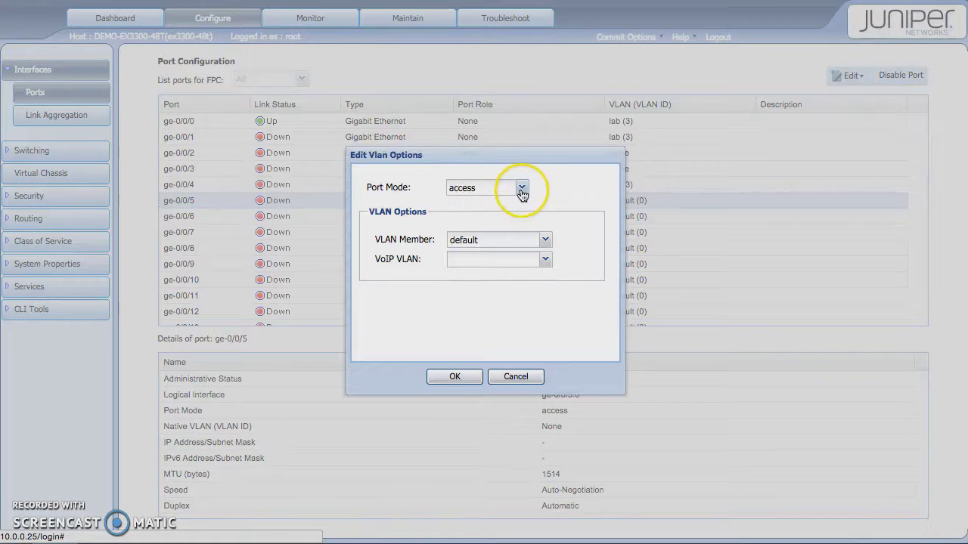
left_click(521, 189)
left_click(521, 190)
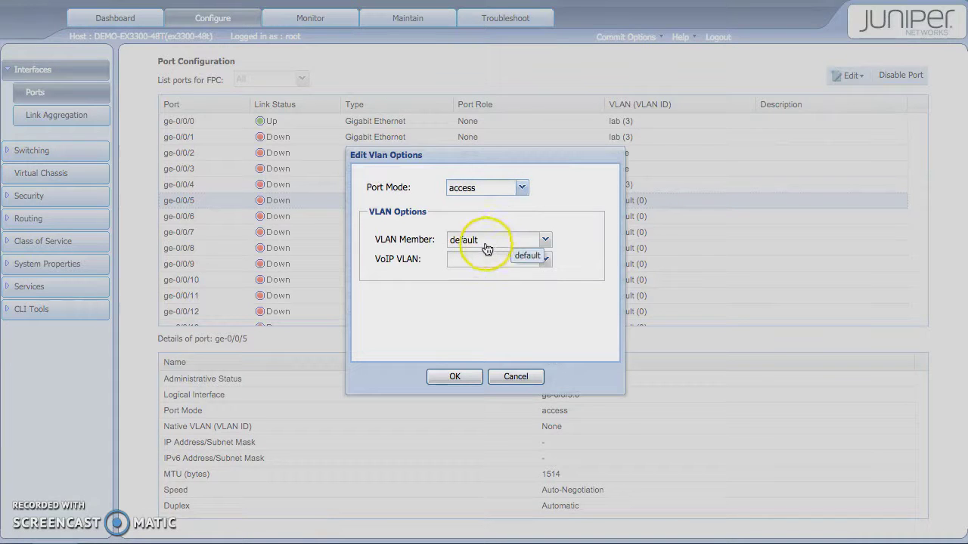
left_click(489, 247)
left_click(461, 274)
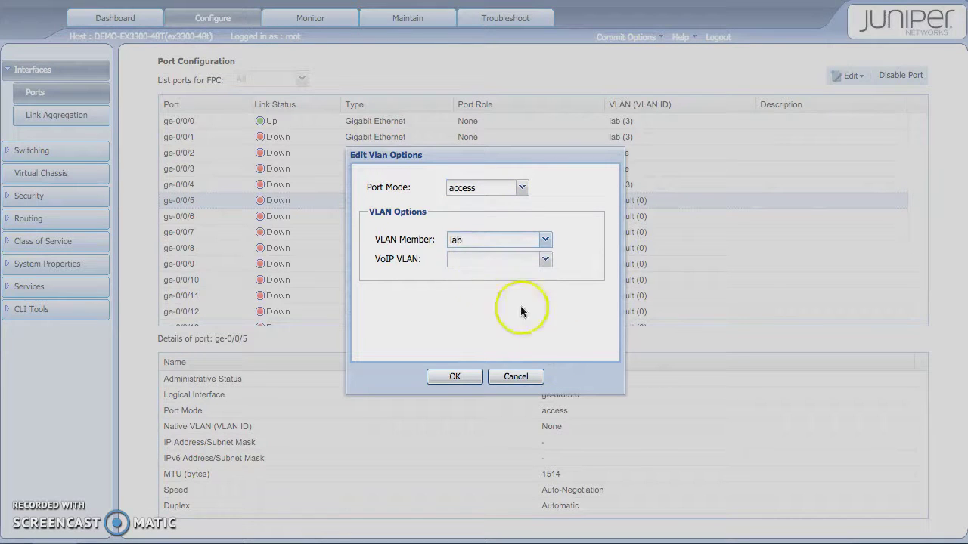
left_click(455, 376)
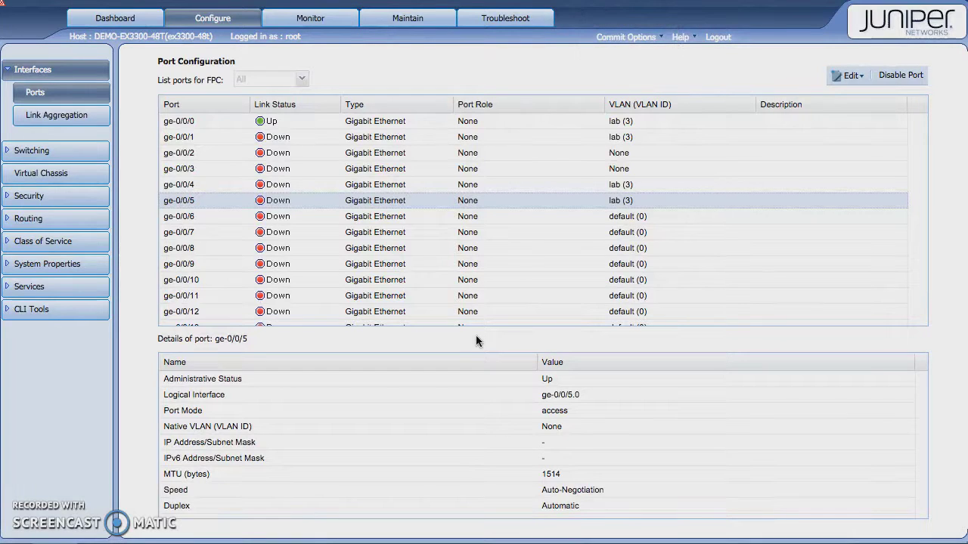
- Commit the pending ge-0/0/5 VLAN change to the switch
left_click(626, 38)
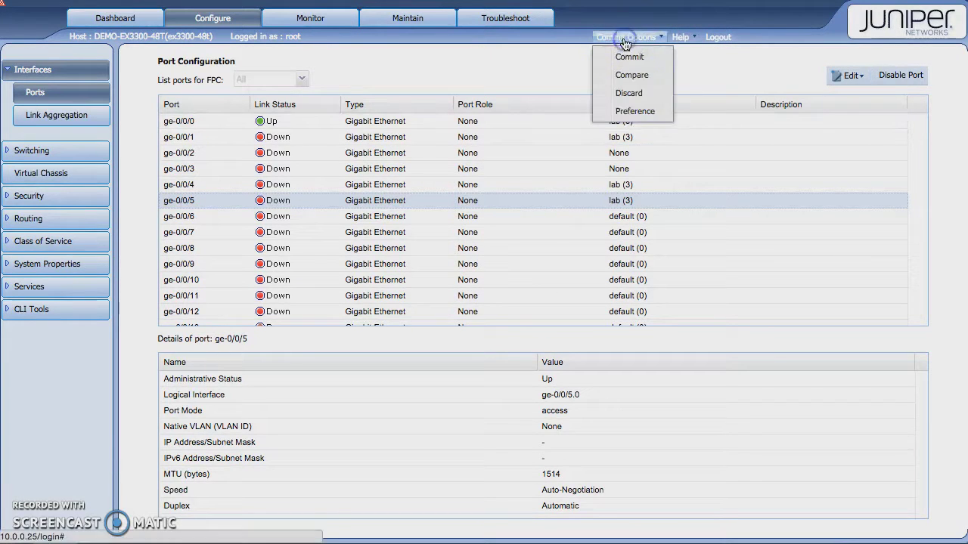
left_click(638, 59)
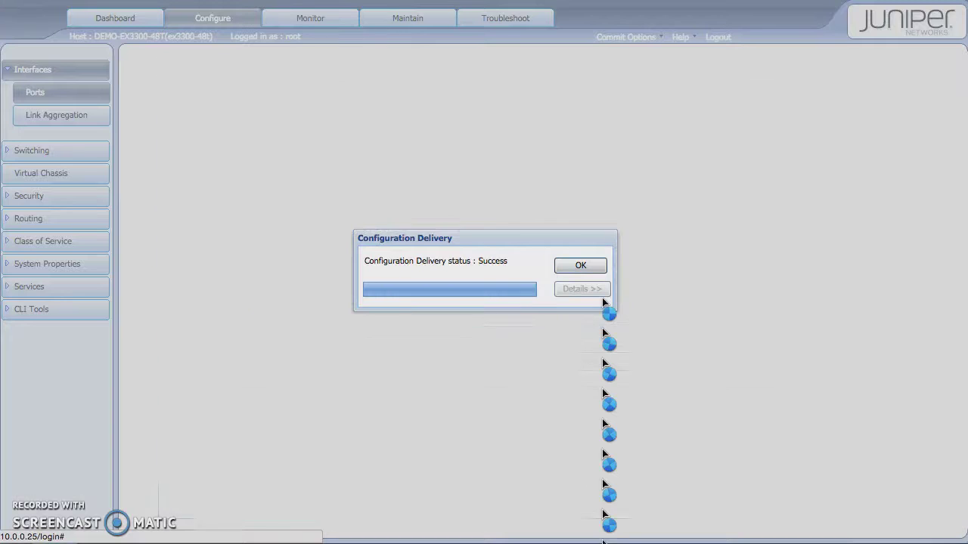
- Dismiss the delivery notice, open System Identity's edit dialog for DEMO-EX3300-48T, and cancel unchanged
left_click(580, 266)
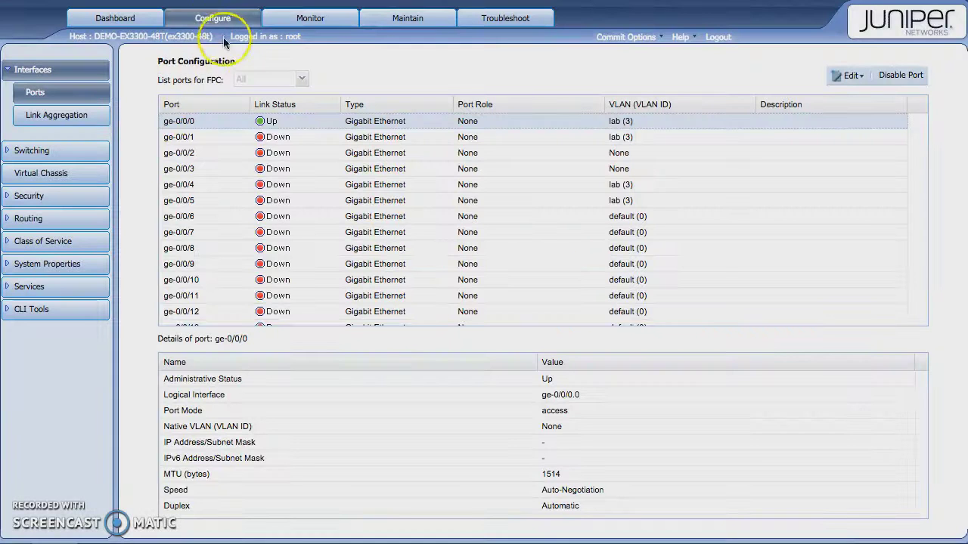
left_click(23, 264)
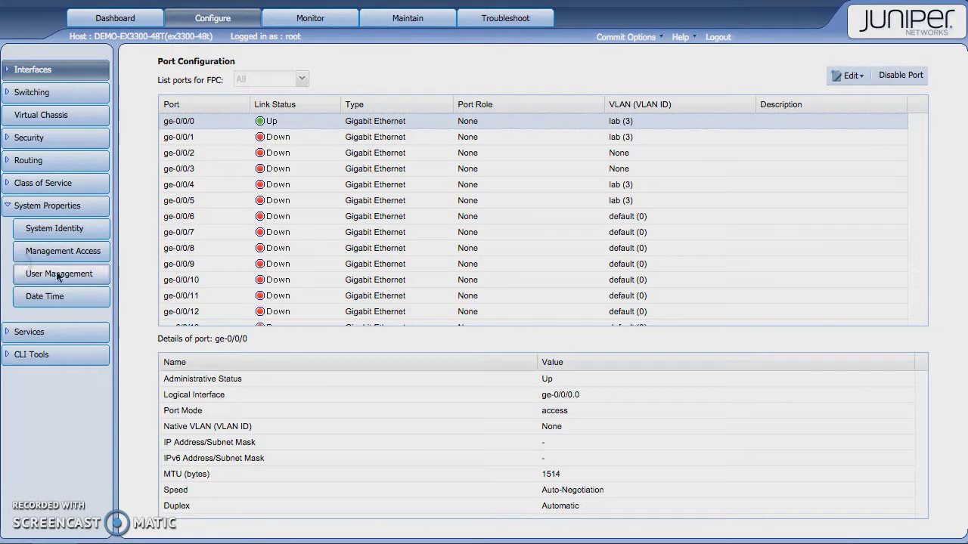
left_click(59, 229)
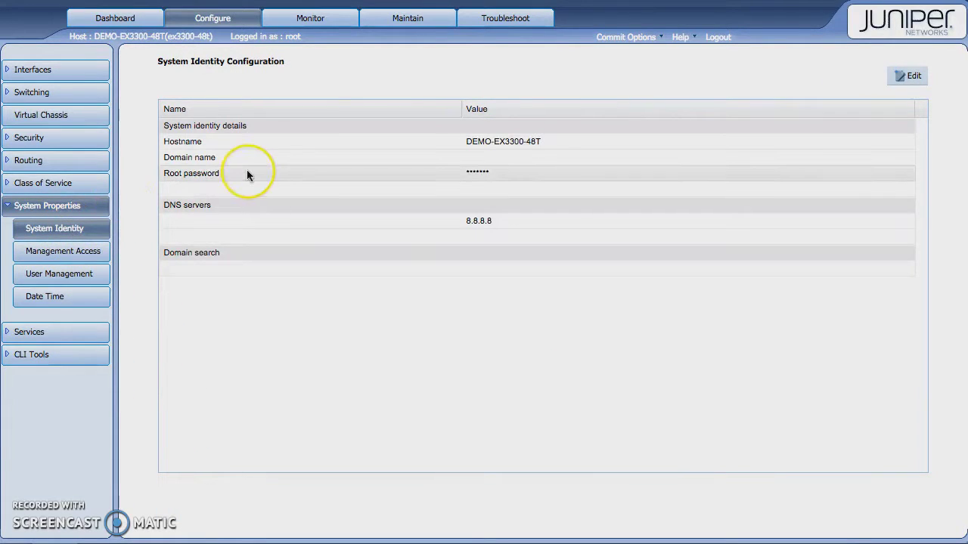
left_click(913, 75)
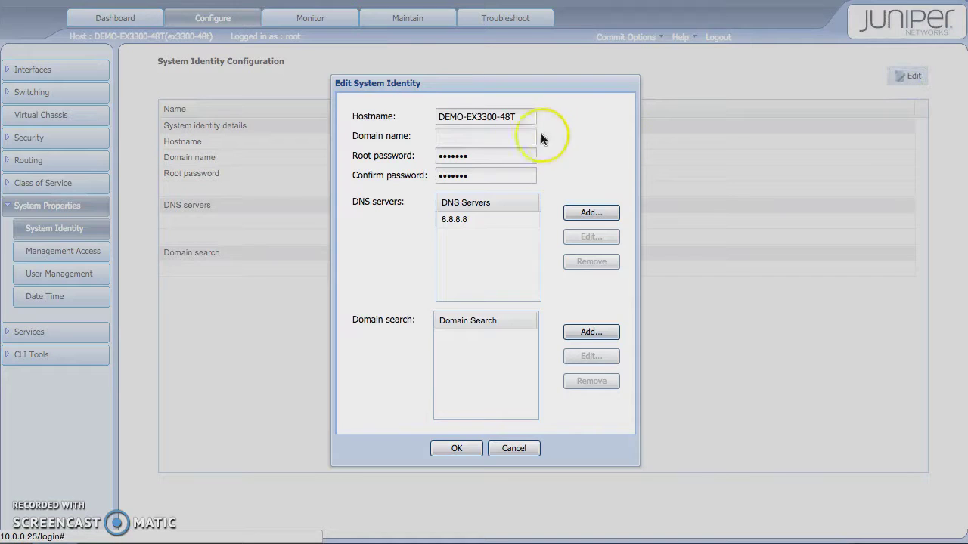
left_click(475, 117)
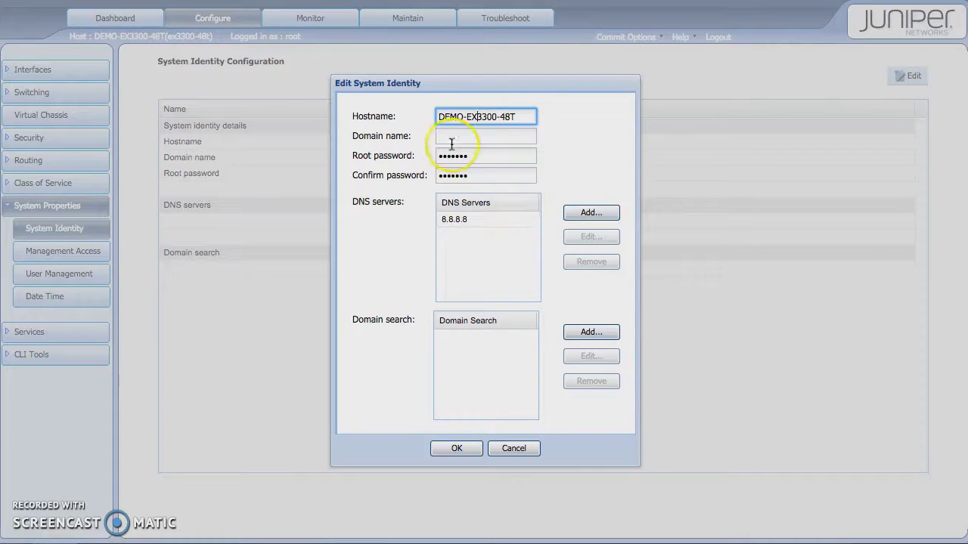
left_click(515, 450)
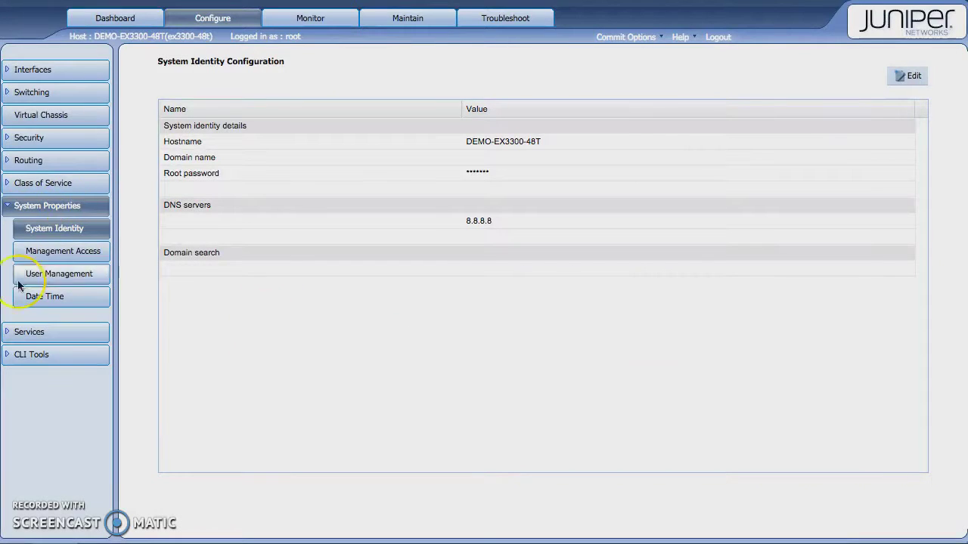
- View User Management, then open Services > DHCP, which has no pools or static bindings
left_click(61, 281)
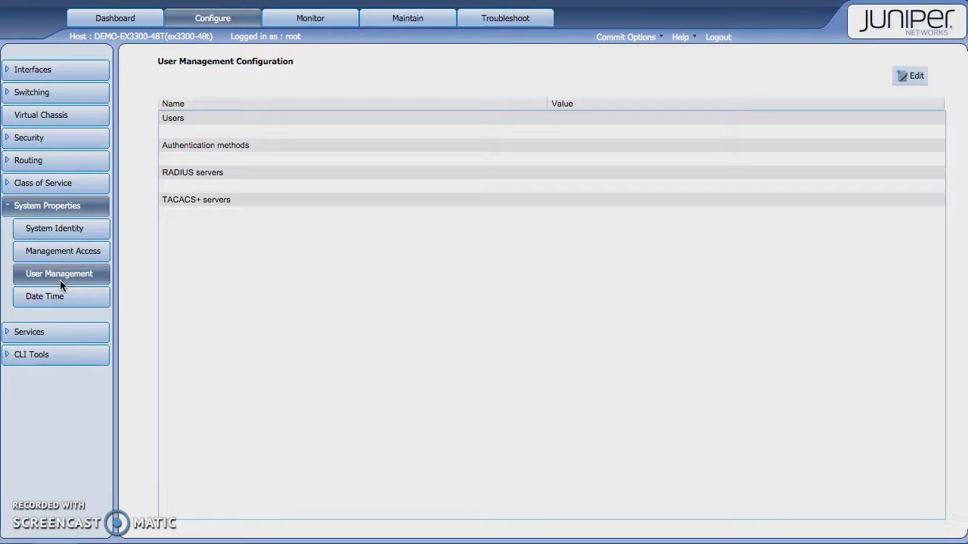
left_click(6, 333)
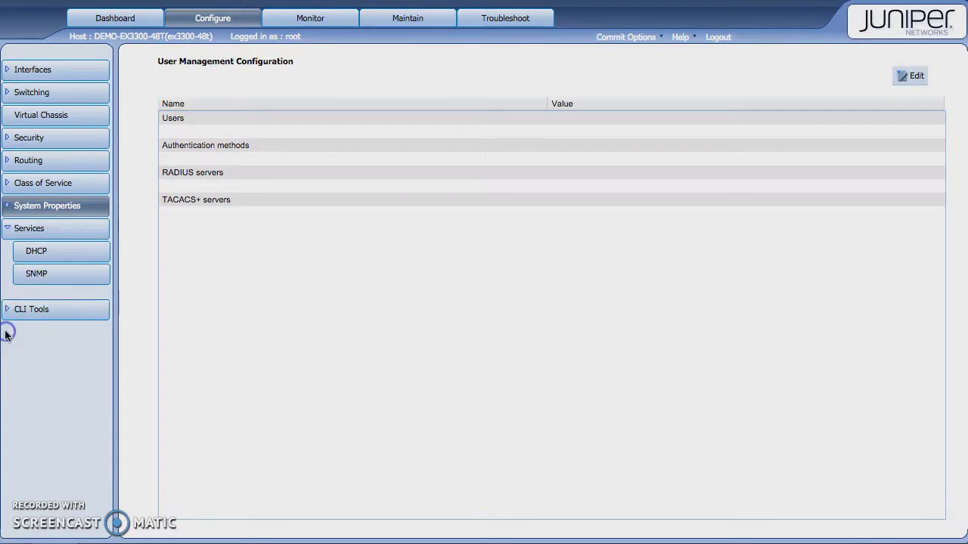
left_click(36, 252)
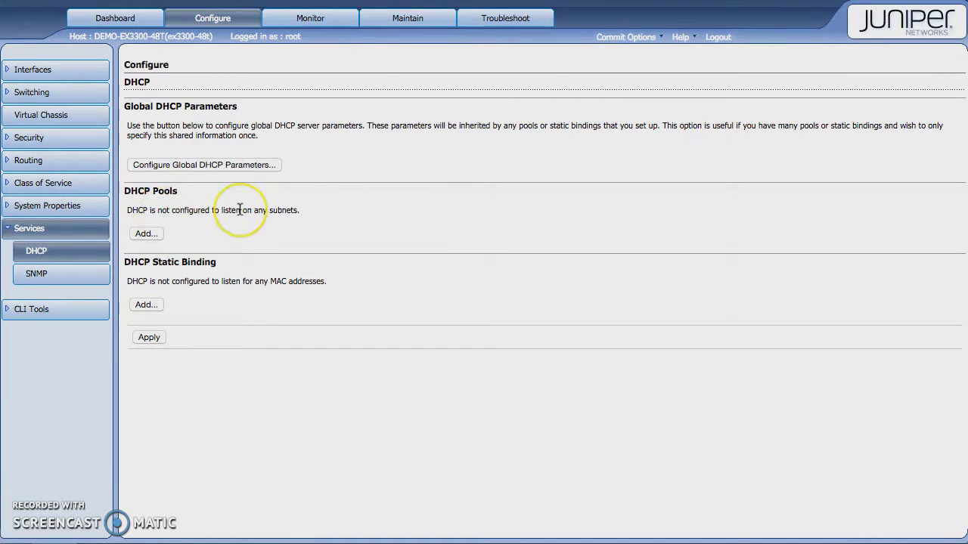
- Start a new DHCP pool with subnet 10.0.0.0/24 and address range 10.0.0.10 to 10.0.0.200
left_click(146, 235)
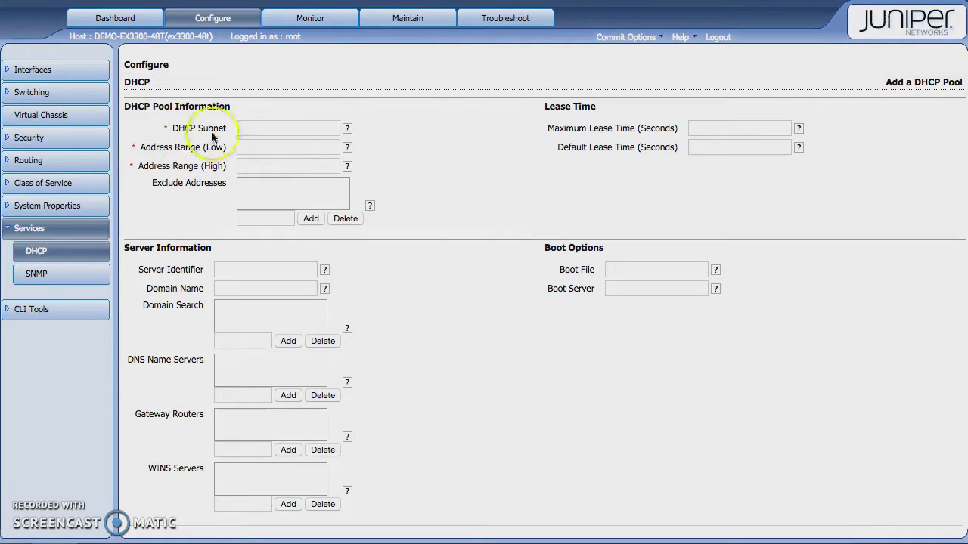
left_click(278, 130)
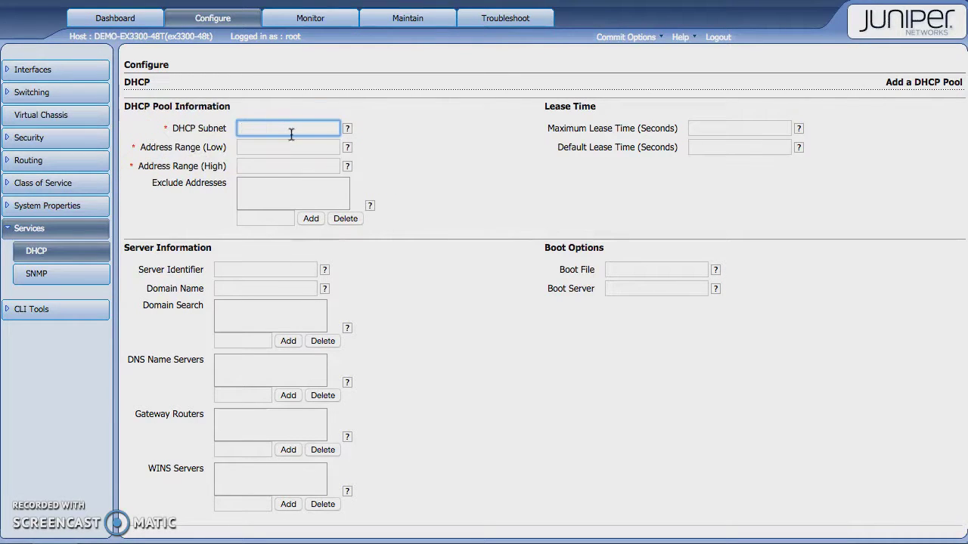
type("10.0.0.0/24")
left_click(294, 149)
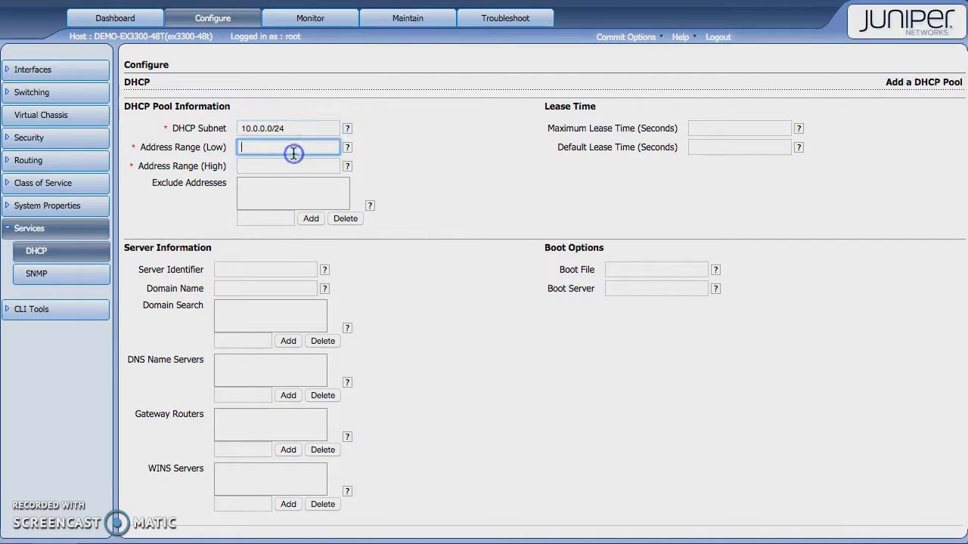
type("10.0.0.100")
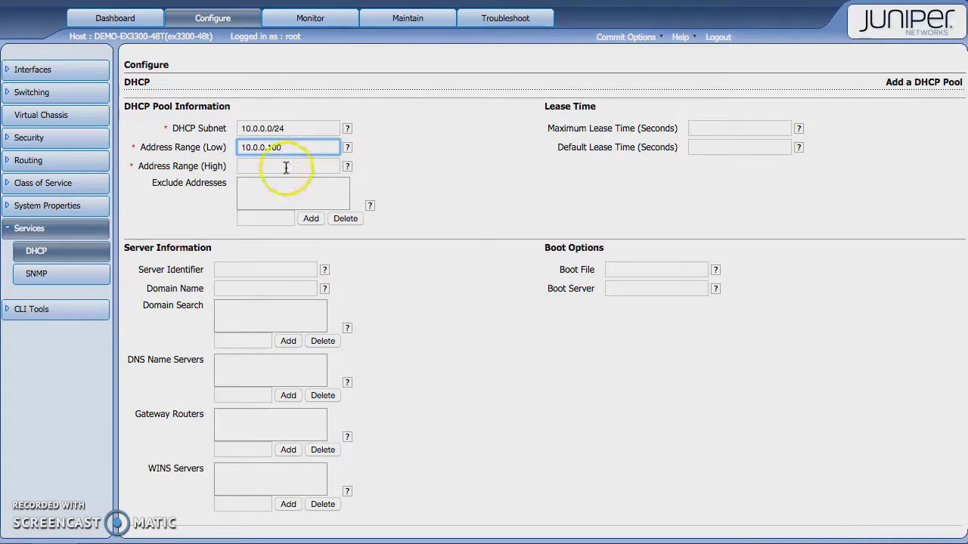
left_click(286, 166)
type("10.0")
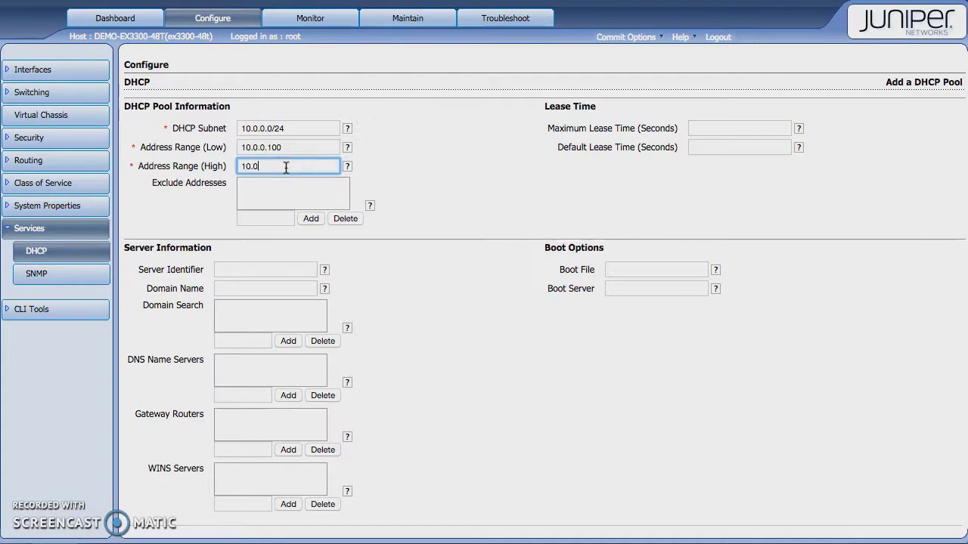
type(".0.200")
- Add 10.0.0.5 to the excluded addresses, then cancel the pool without saving
left_click(268, 189)
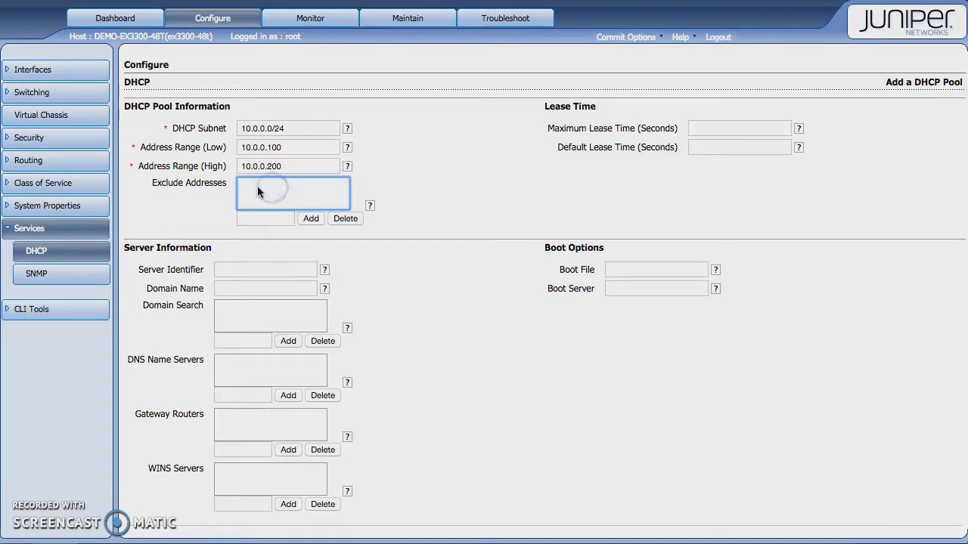
left_click(262, 219)
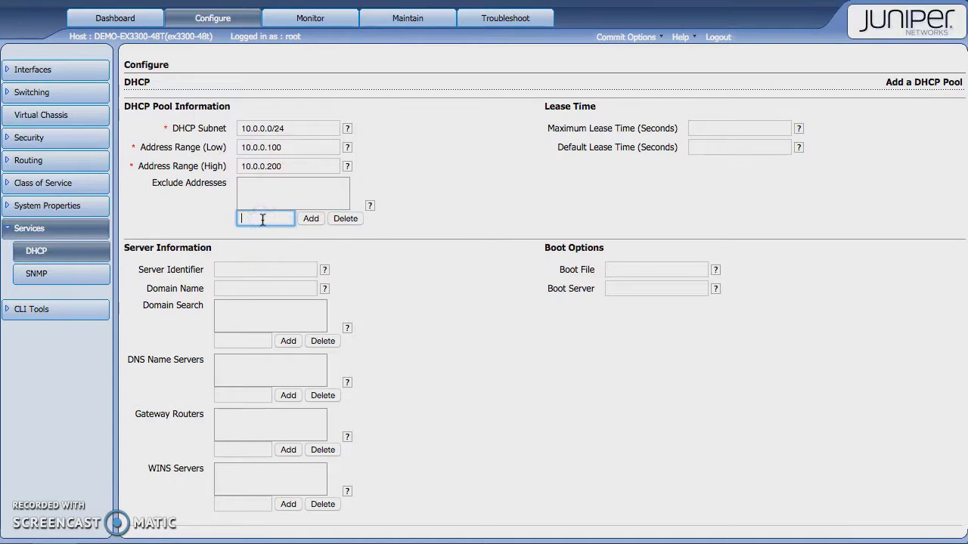
type("10.0.0")
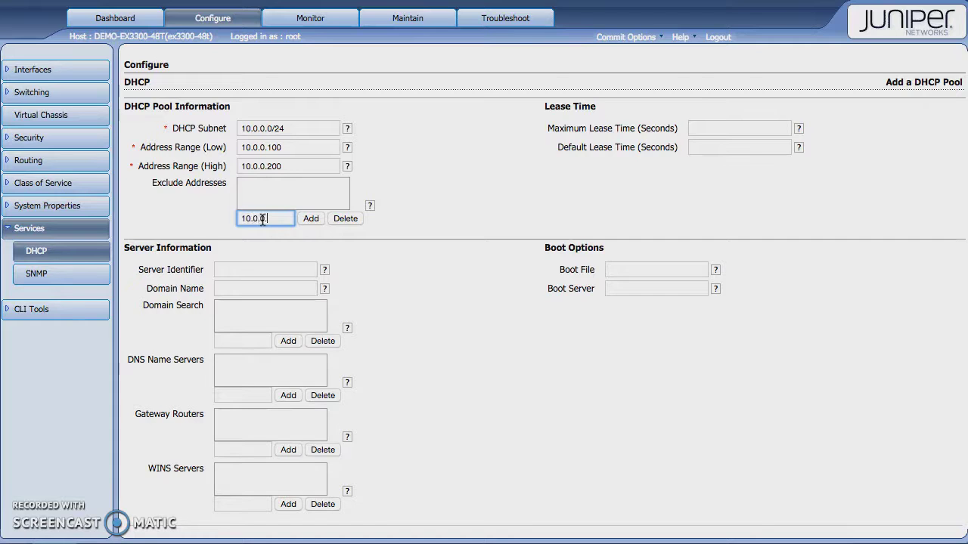
type(".5")
left_click(311, 219)
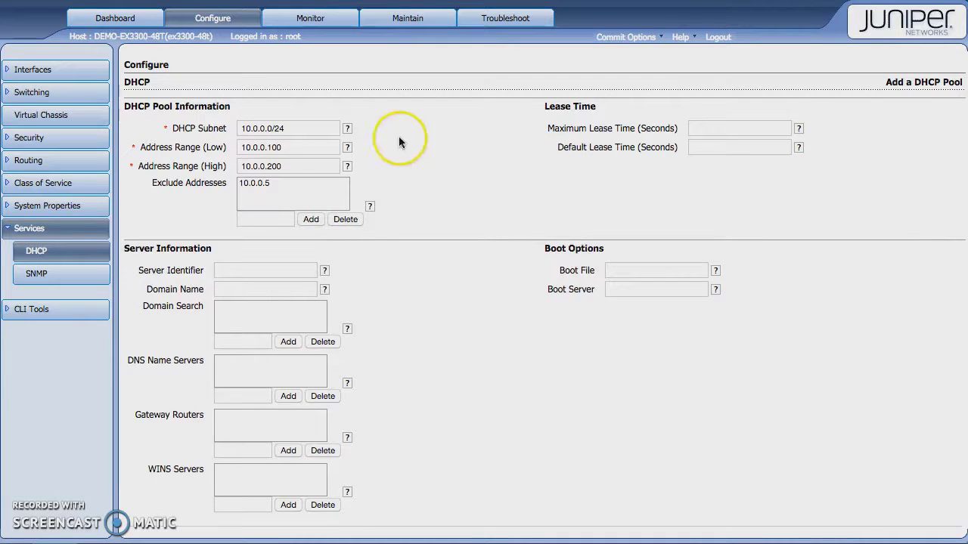
scroll(515, 333, "down", 1)
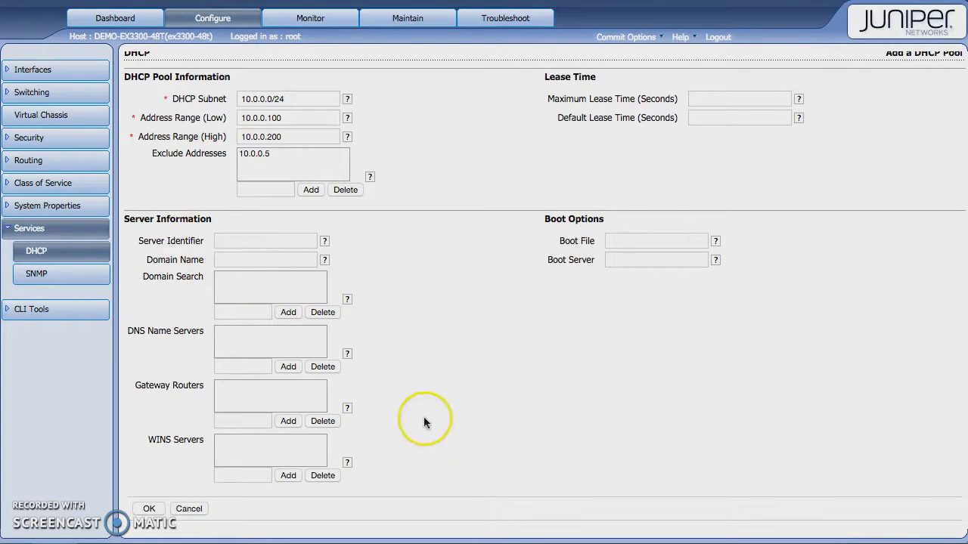
left_click(189, 509)
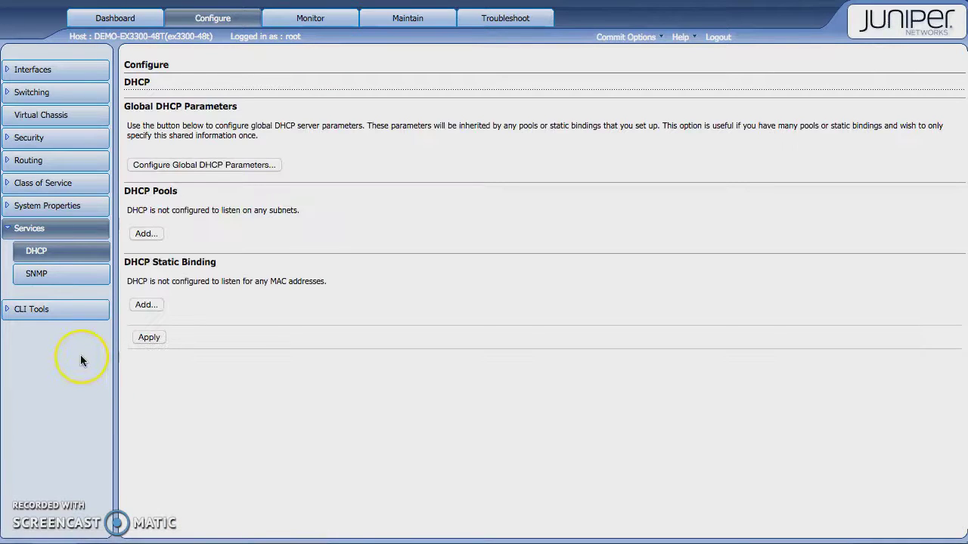
- Open the CLI Viewer and scroll the configuration text to the ge-0/0/5 interface block
left_click(10, 310)
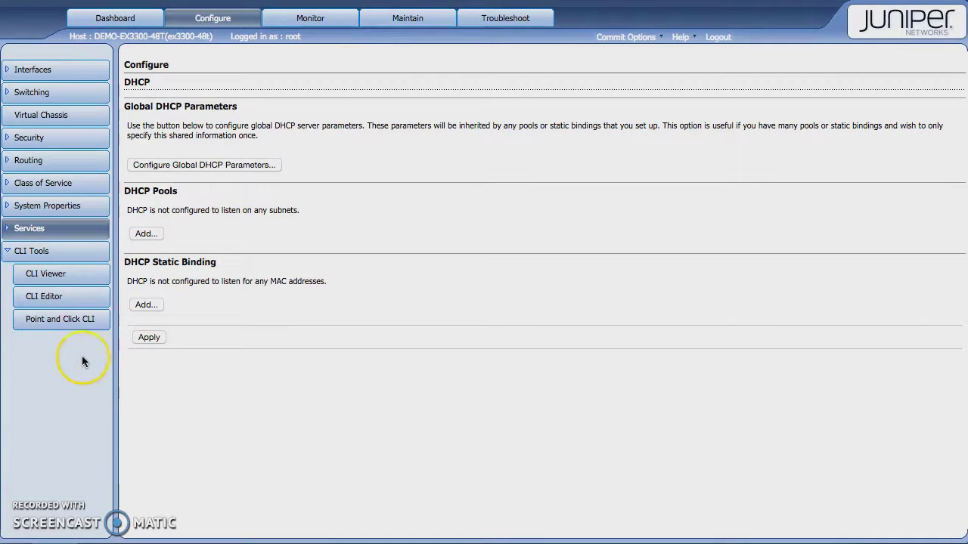
left_click(27, 280)
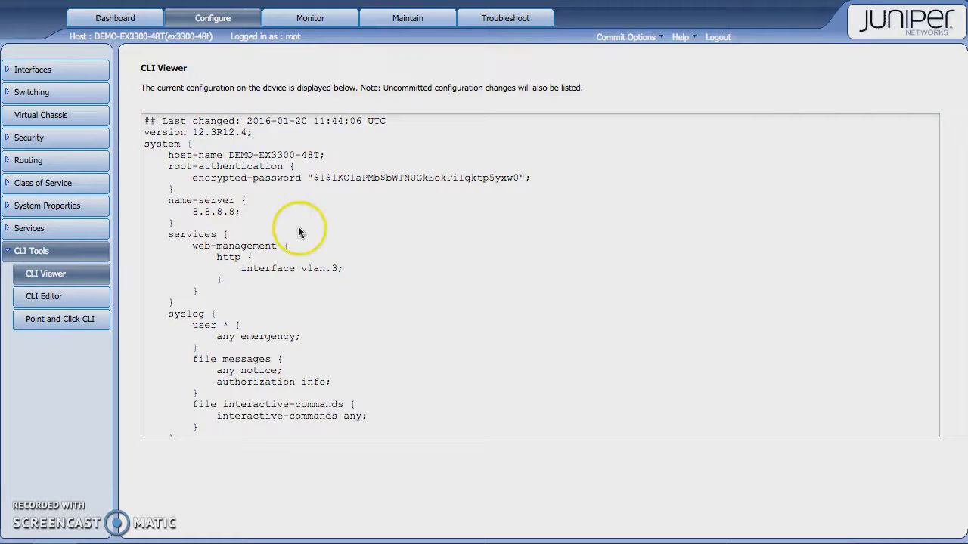
scroll(415, 240, "down", 3)
scroll(414, 242, "down", 5)
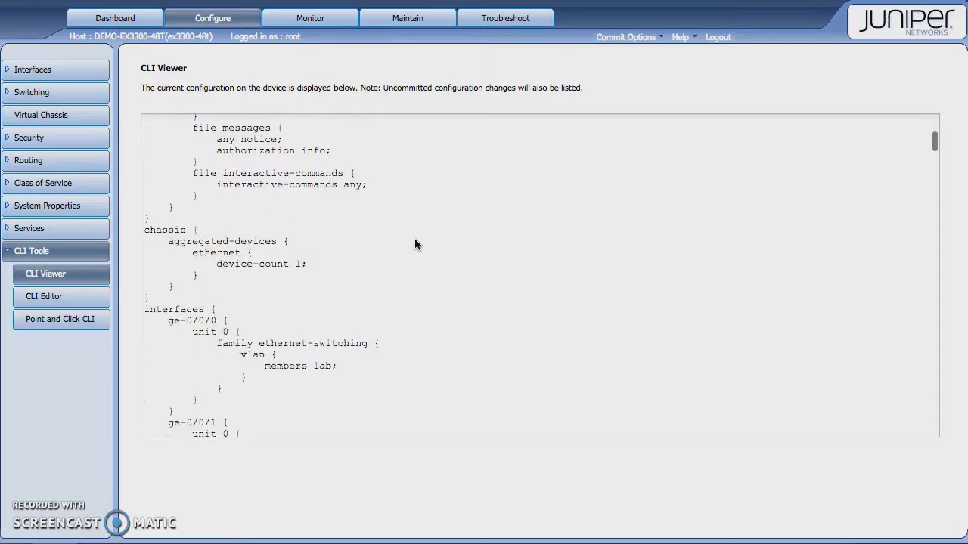
scroll(208, 155, "up", 8)
scroll(257, 191, "down", 18)
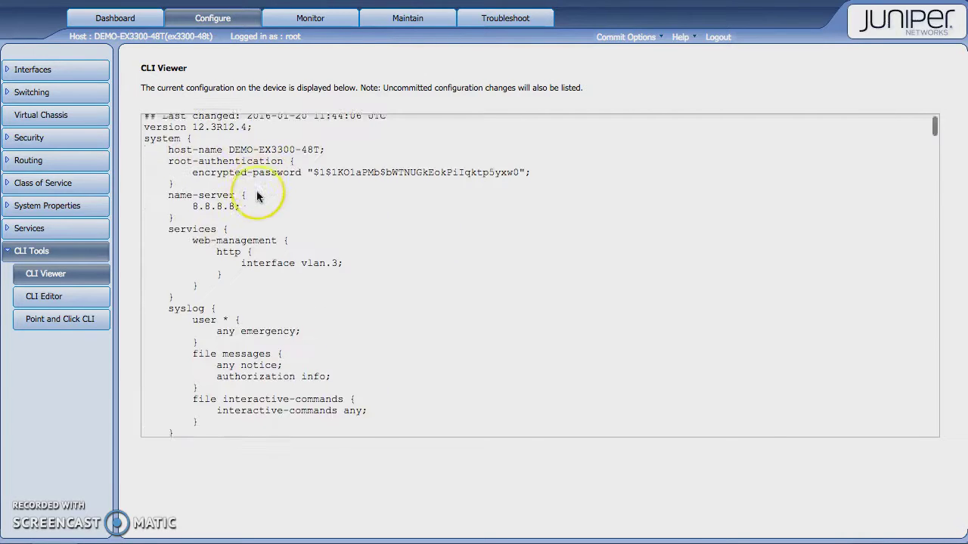
scroll(257, 195, "down", 6)
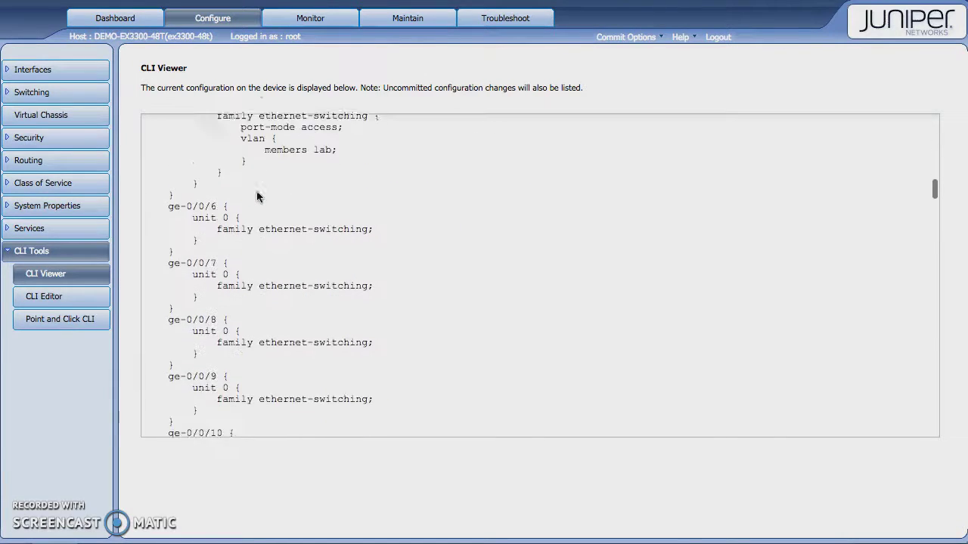
scroll(256, 196, "up", 7)
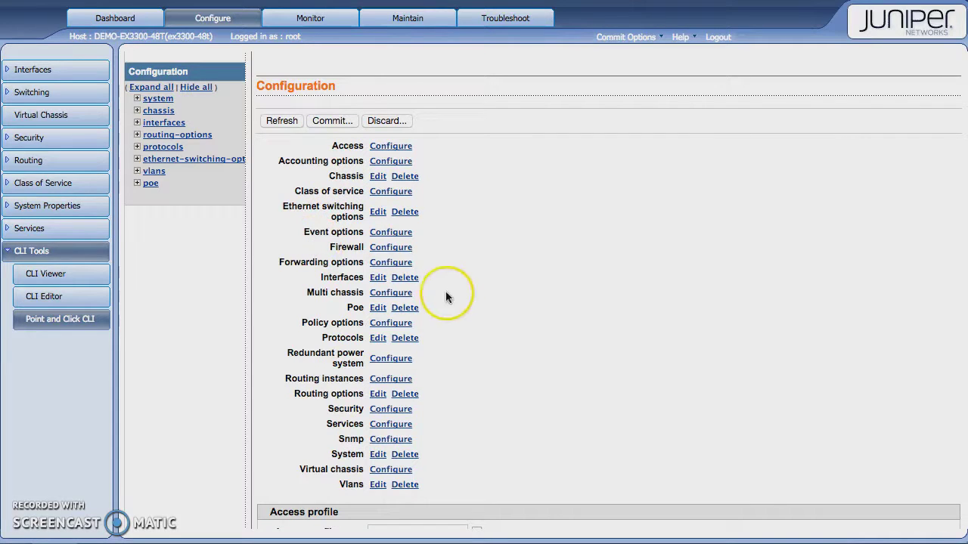
- Inspect interface ge-0/0/17 under Interfaces in the point-and-click editor, then go to Maintain
left_click(378, 278)
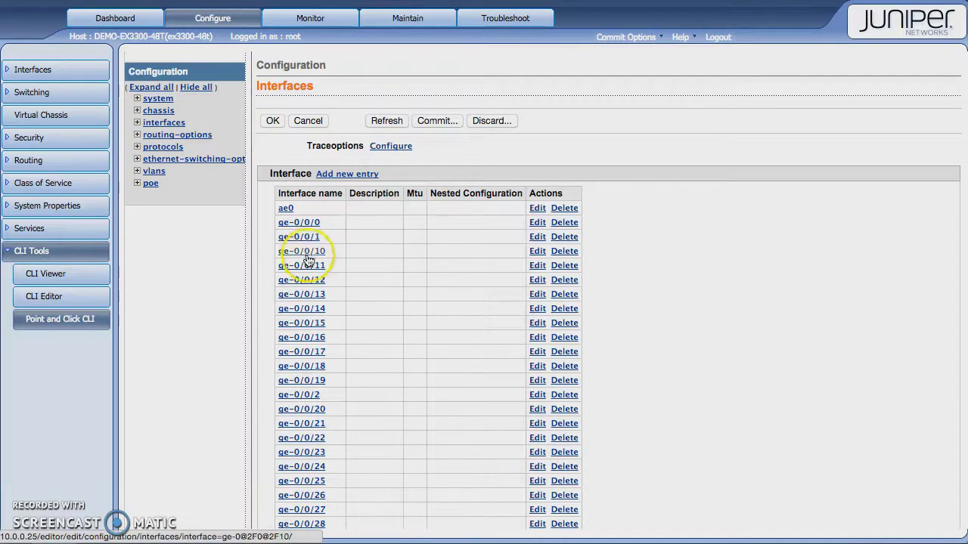
left_click(538, 354)
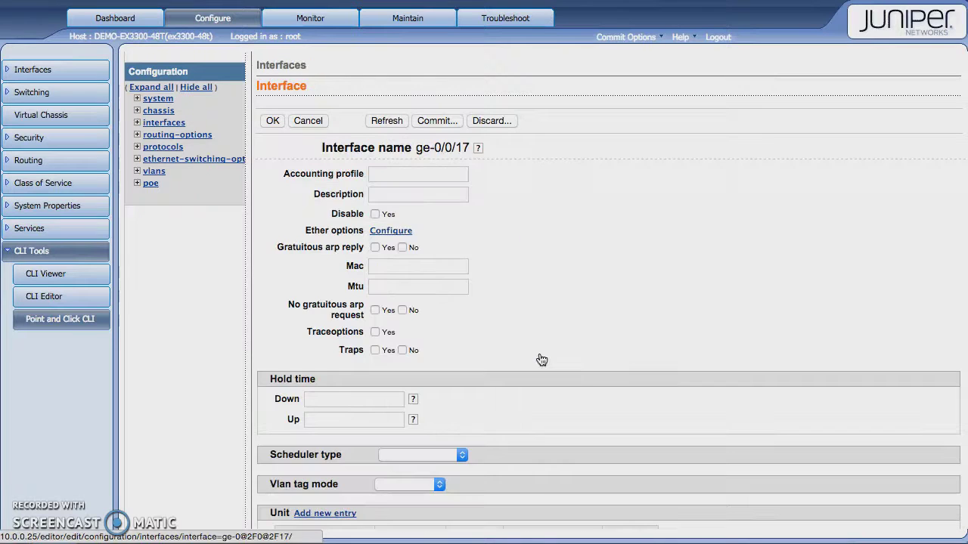
left_click(407, 20)
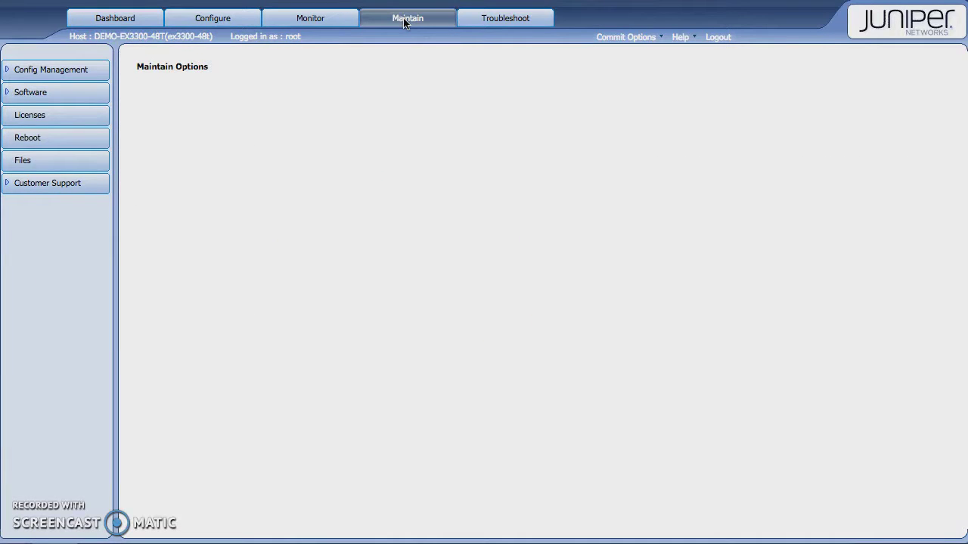
- Expand Config Management, then review the Software Upload Package, Licenses and Reboot pages
left_click(412, 21)
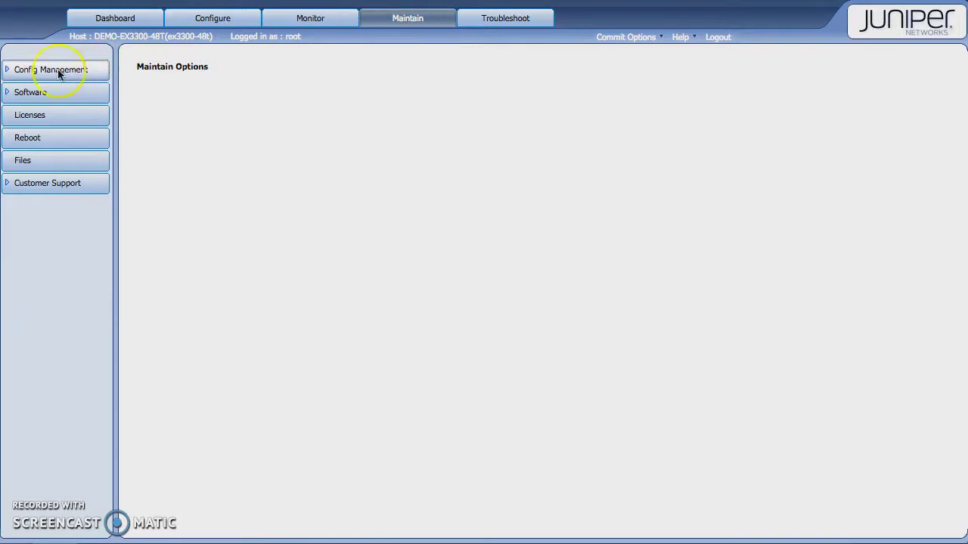
left_click(9, 71)
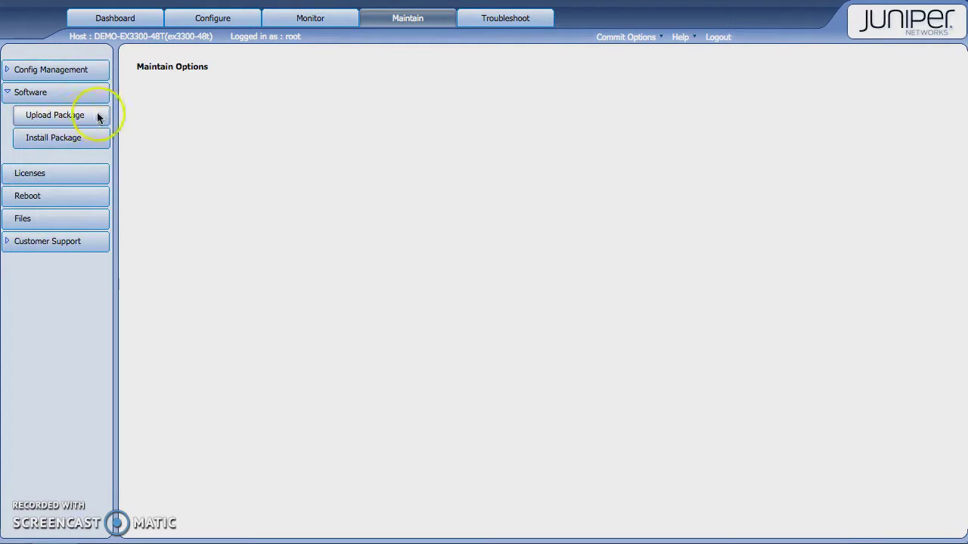
left_click(59, 115)
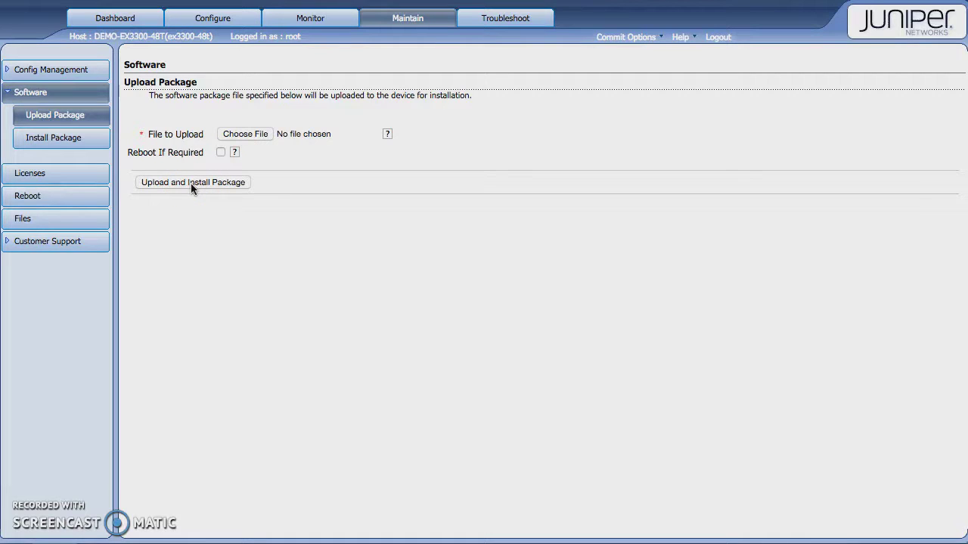
left_click(30, 173)
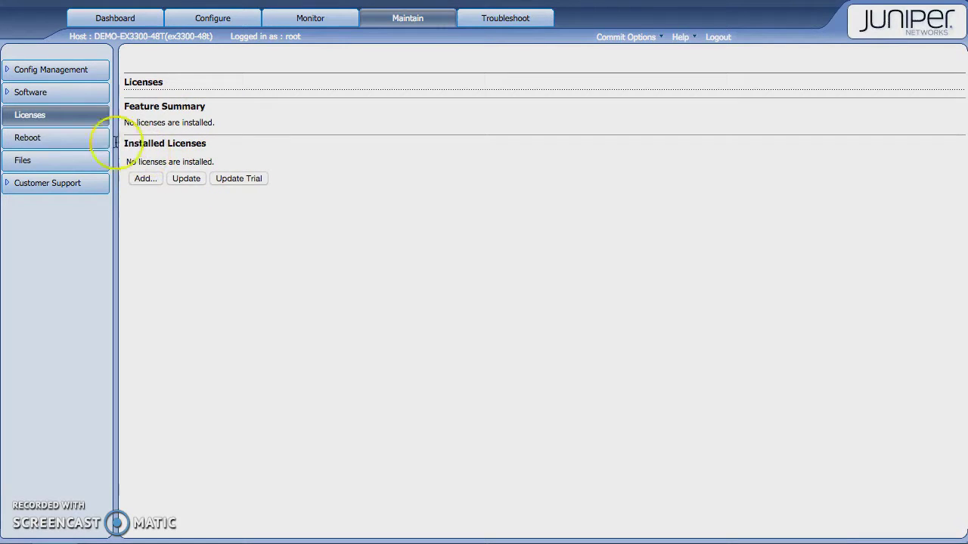
left_click(44, 141)
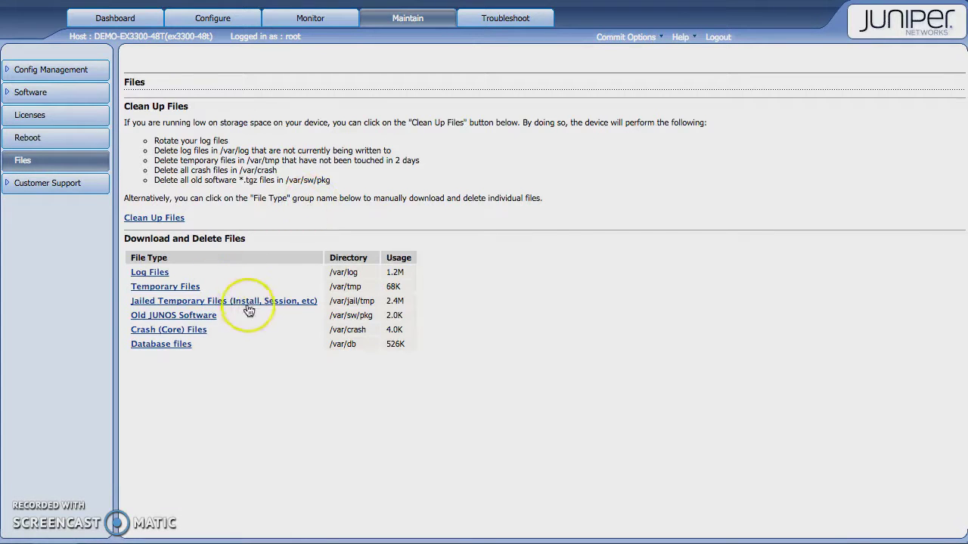
- Return to the Dashboard showing EX3300-48T system information, health status and the major alarm
left_click(117, 19)
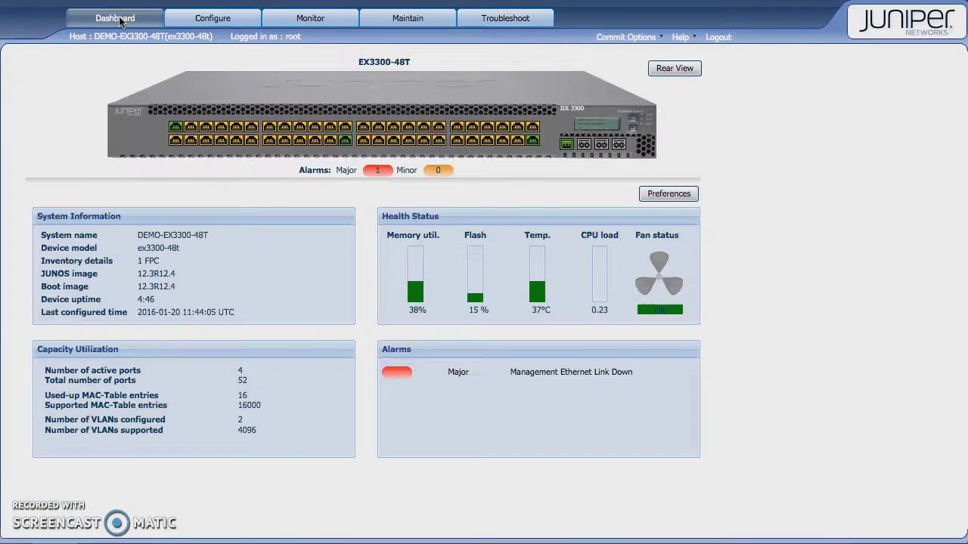